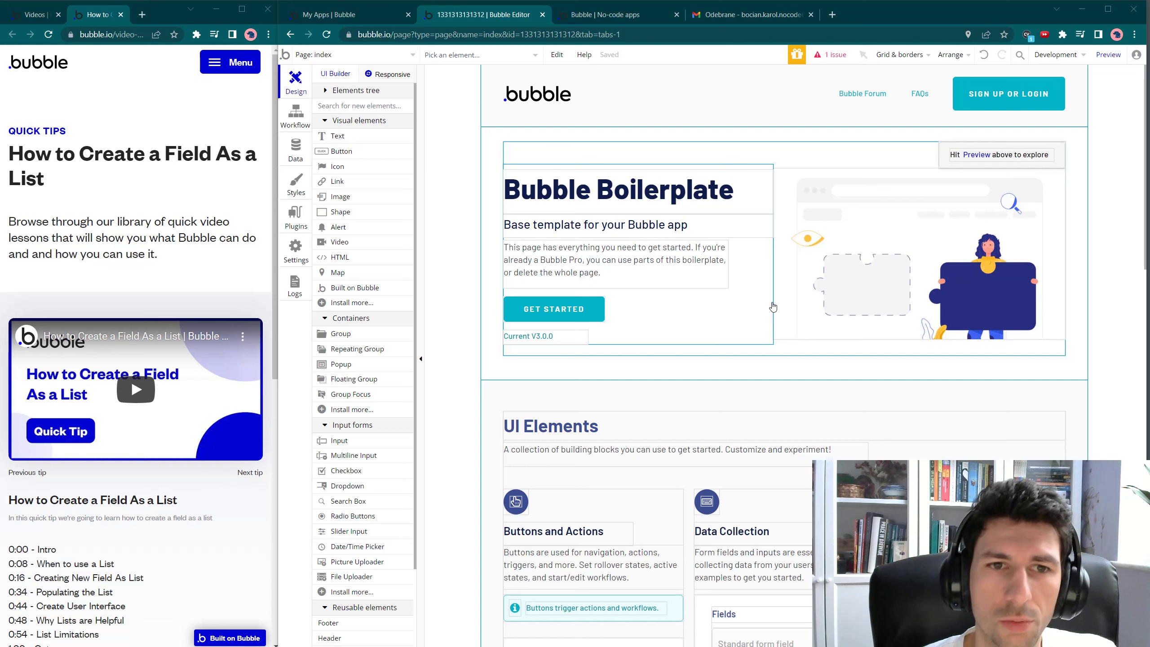
Delete the "User's own data" privacy rule from the User data type.
left_click(295, 157)
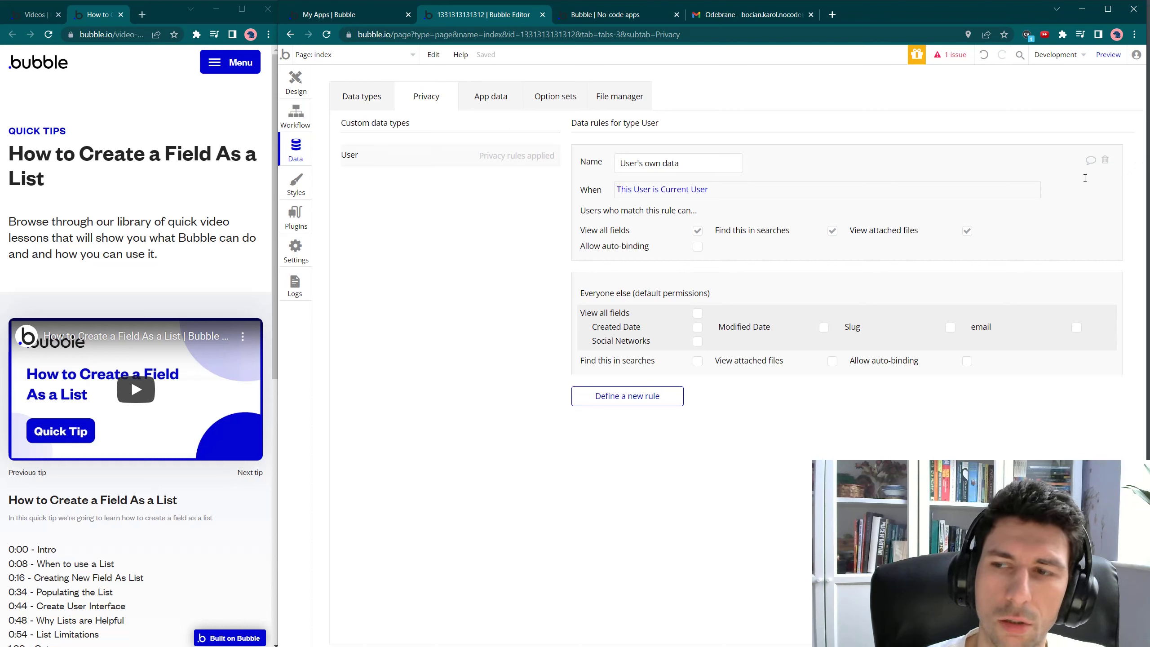
left_click(1105, 161)
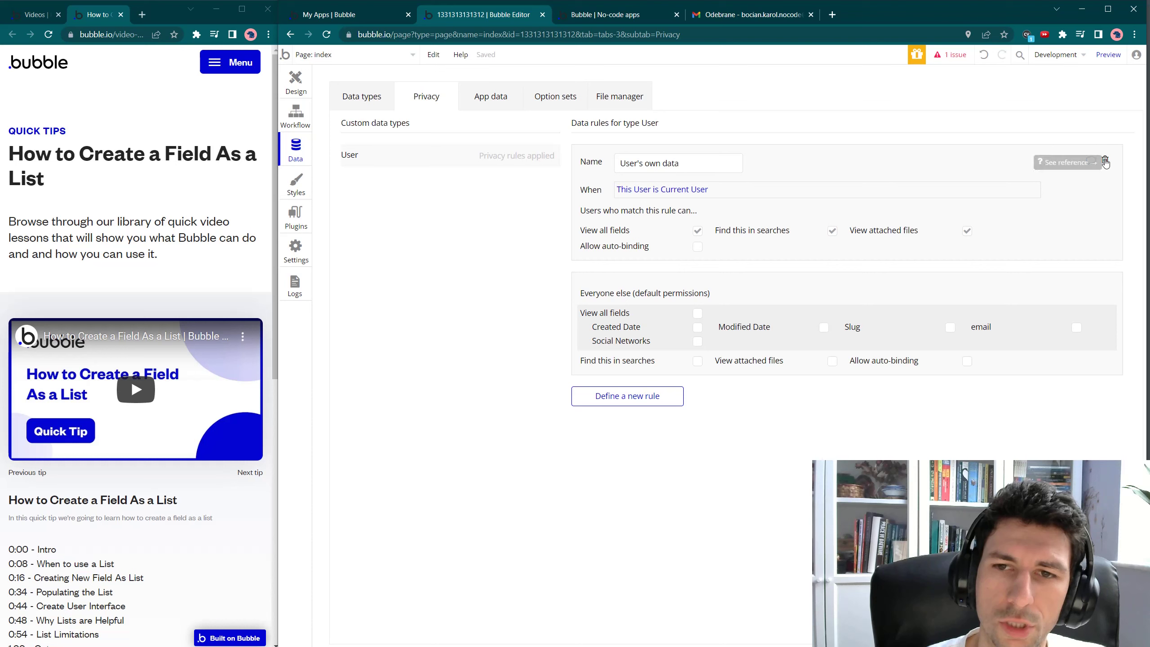
left_click(1078, 163)
Create a field named Movies on the User data type, with type text and set as a list with multiple entries.
left_click(376, 100)
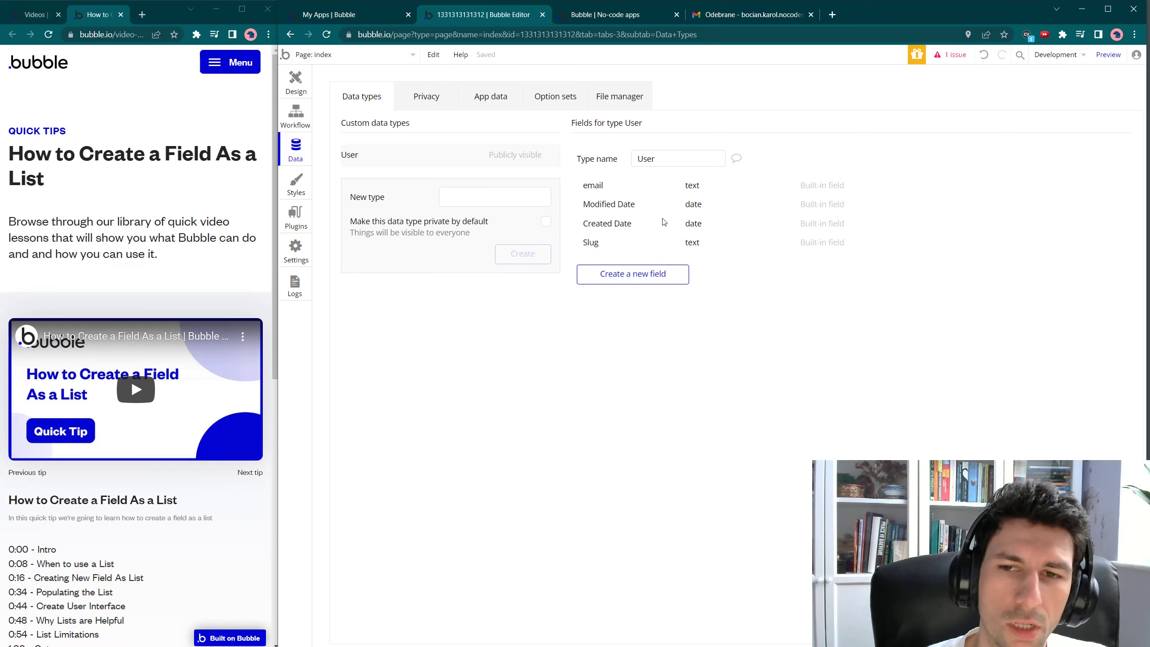
left_click(610, 272)
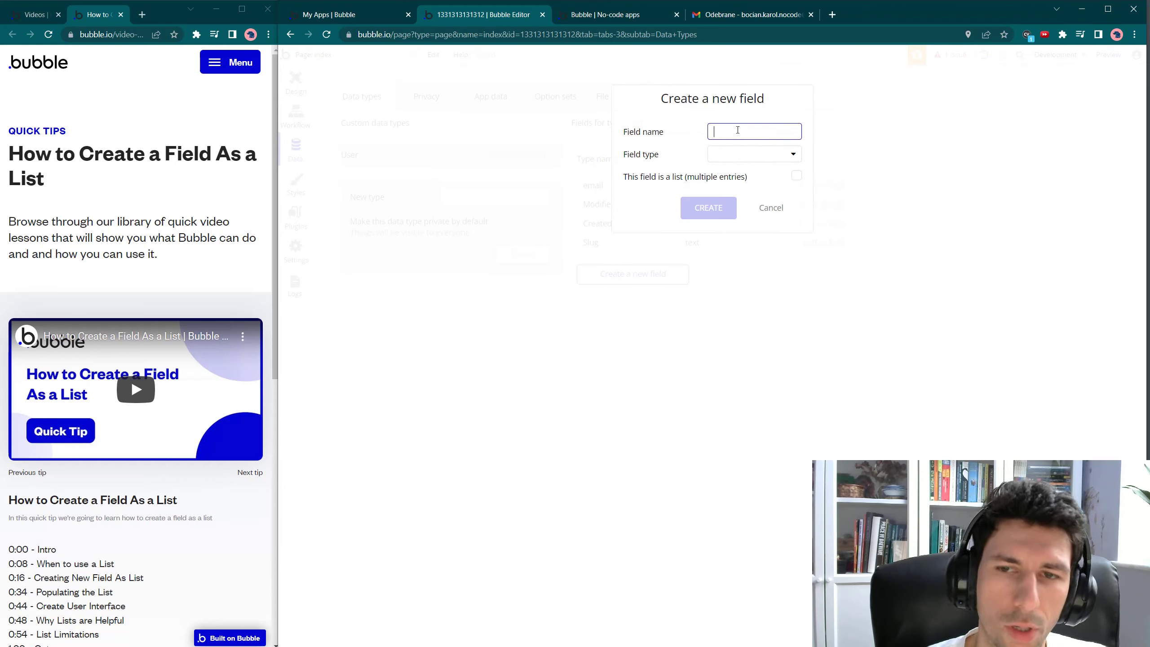
type("Mo")
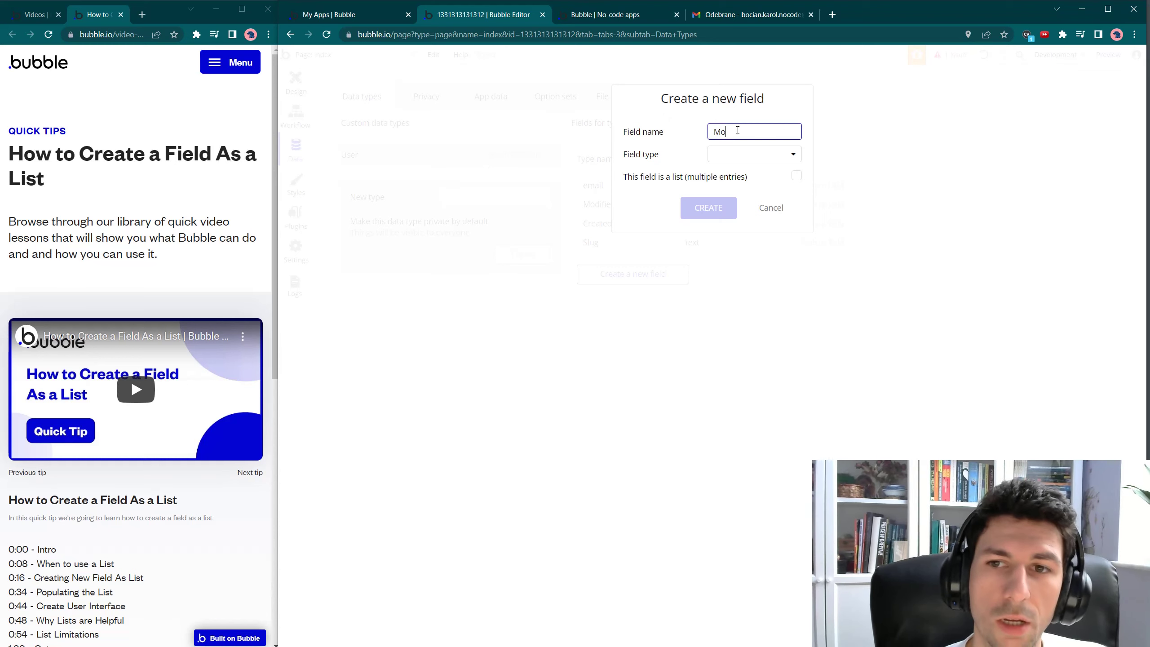
type("vies")
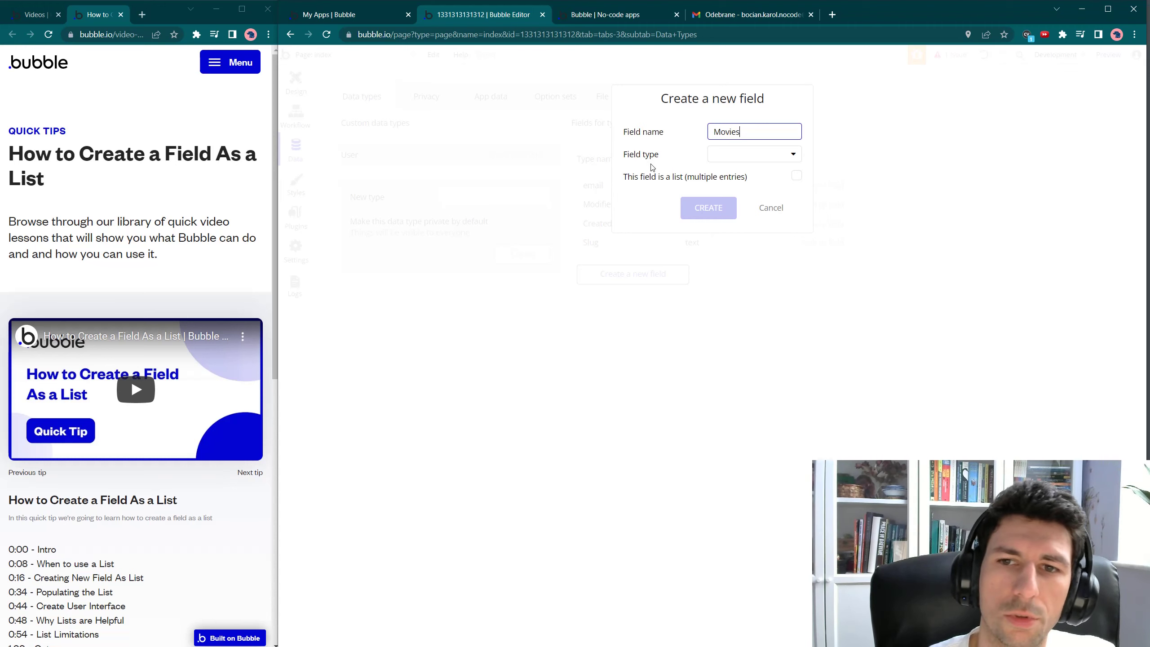
left_click(679, 178)
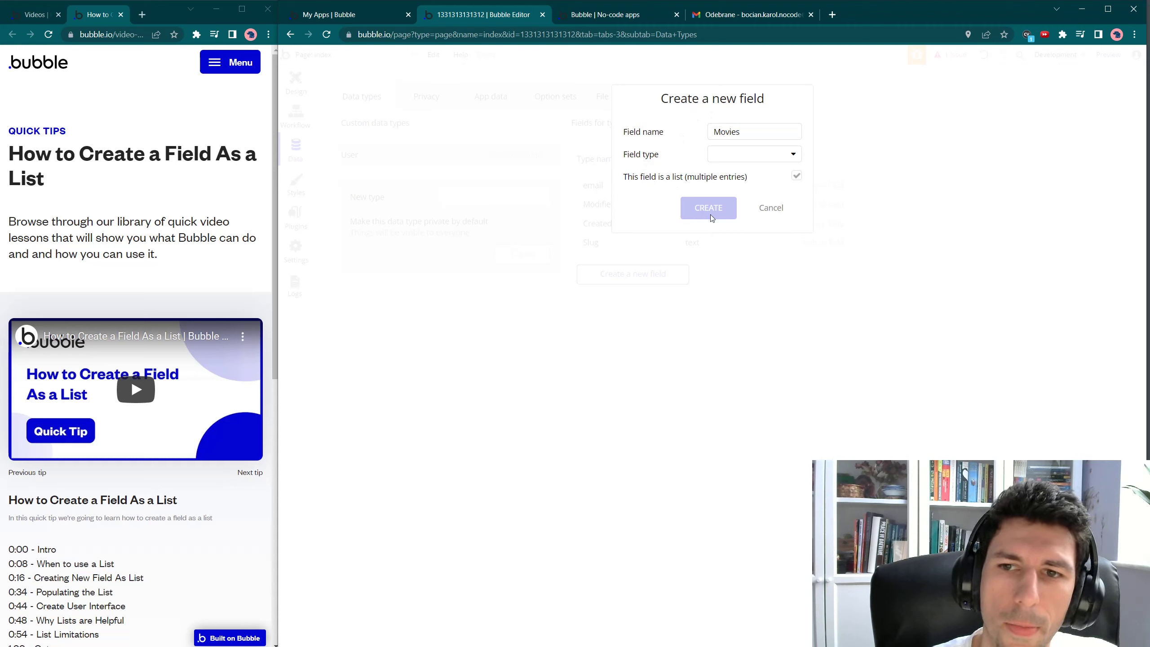
left_click(725, 155)
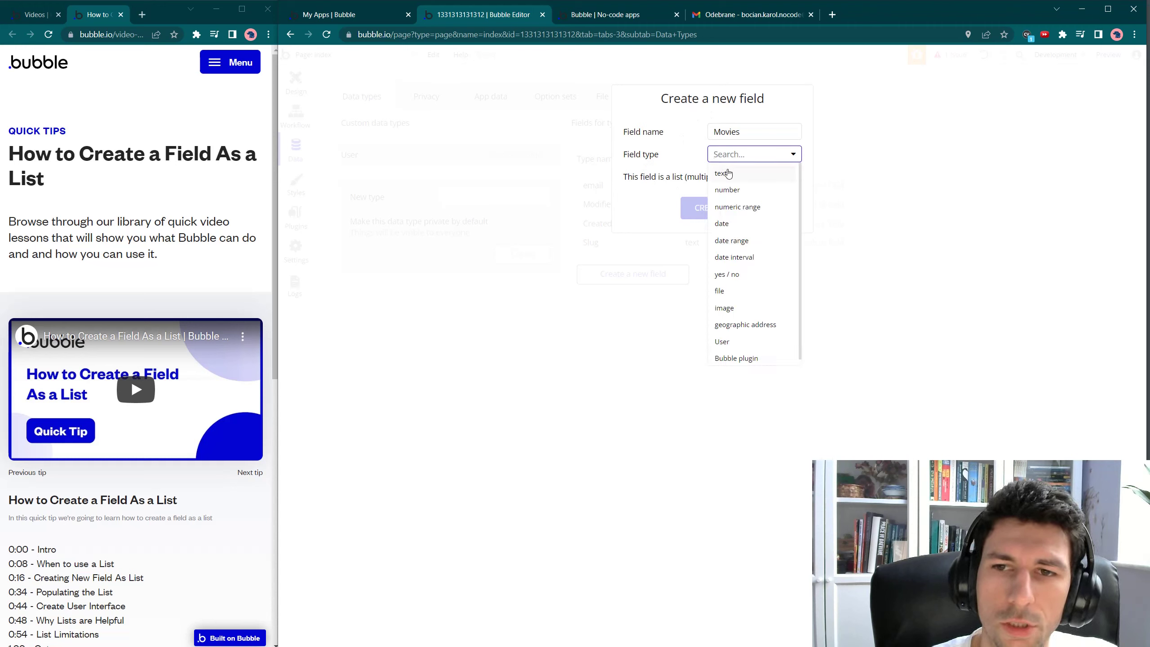
left_click(725, 173)
left_click(710, 208)
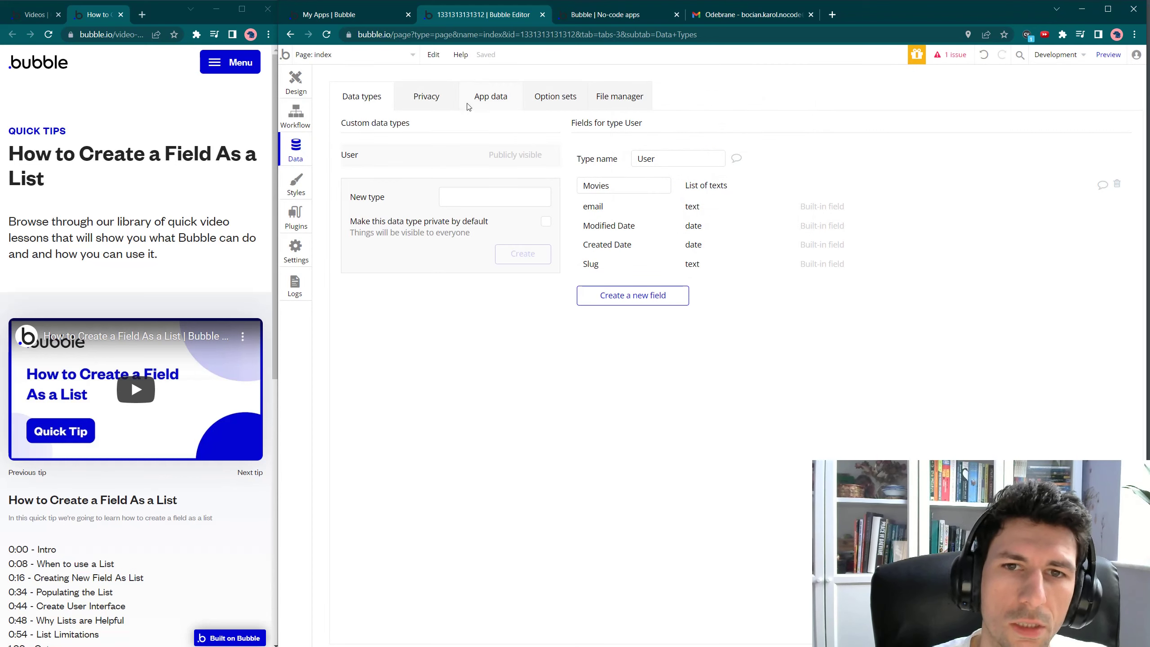
Display the All Users application data with the Movies column and view the form for a new user entry.
left_click(481, 97)
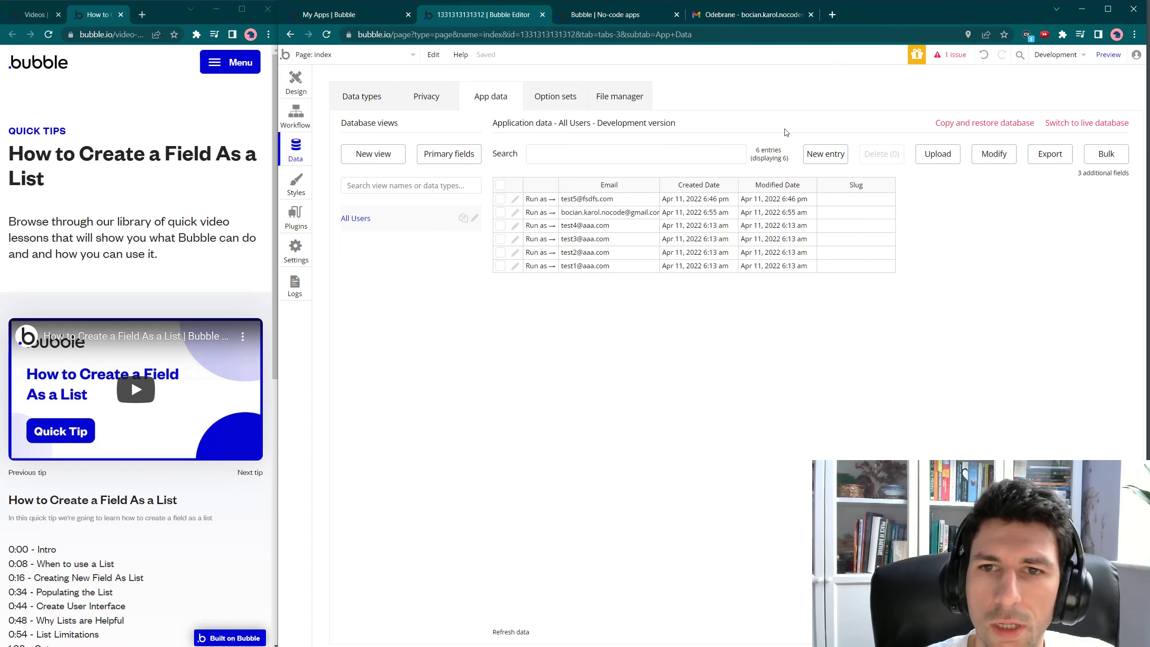
left_click(383, 213)
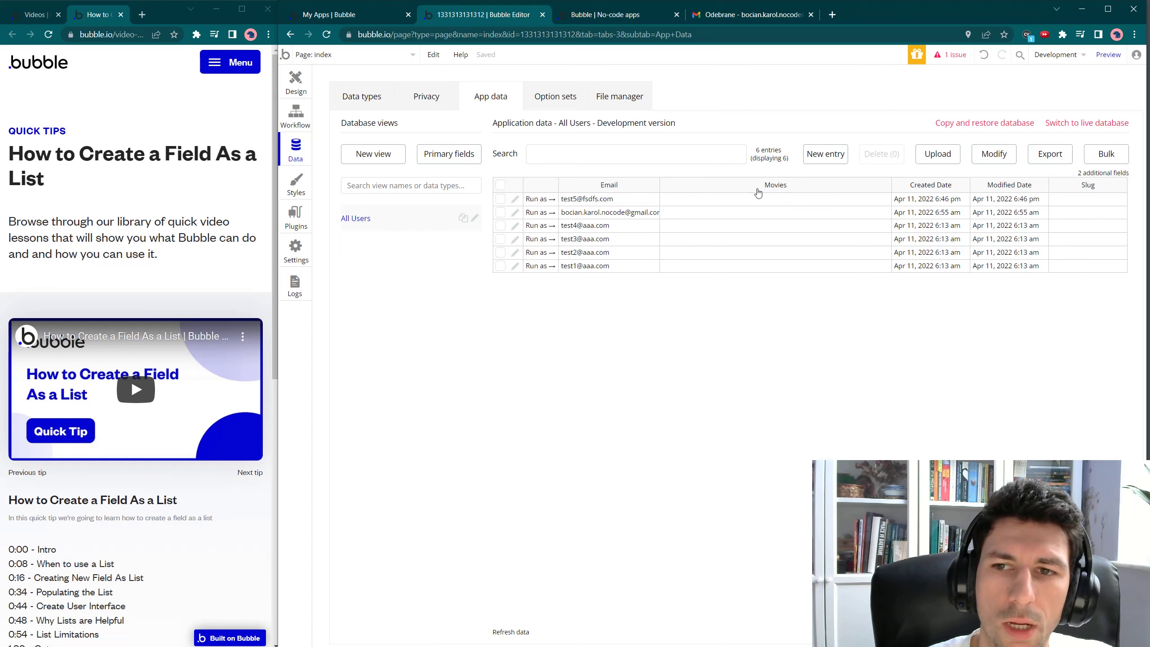
left_click(830, 156)
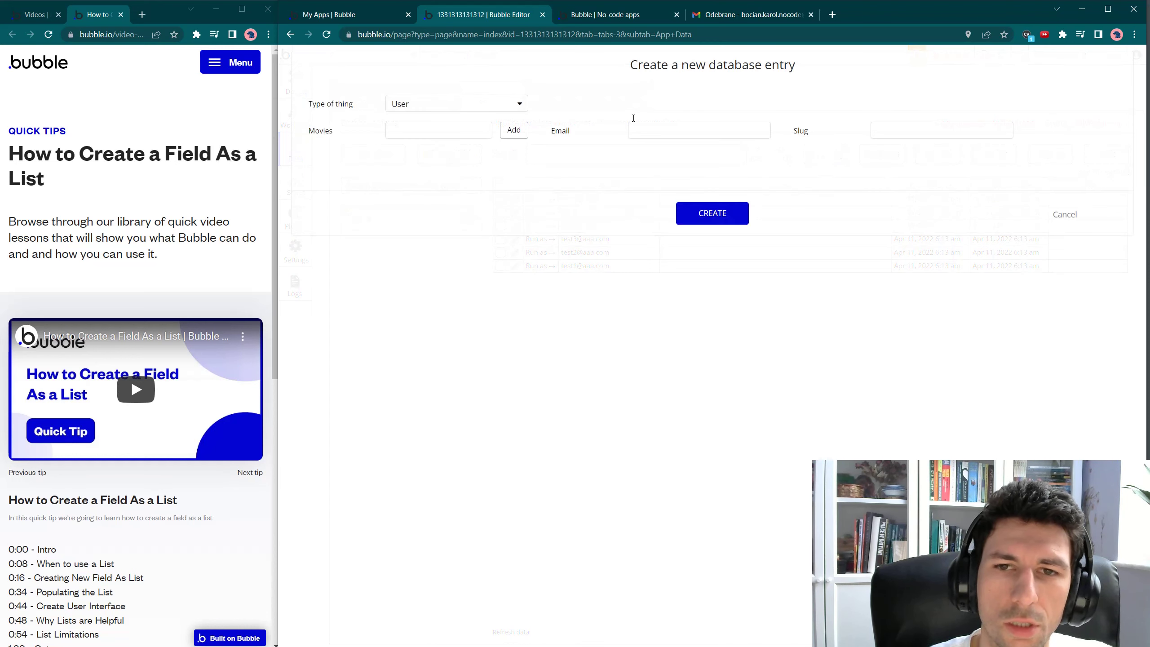
left_click(1070, 216)
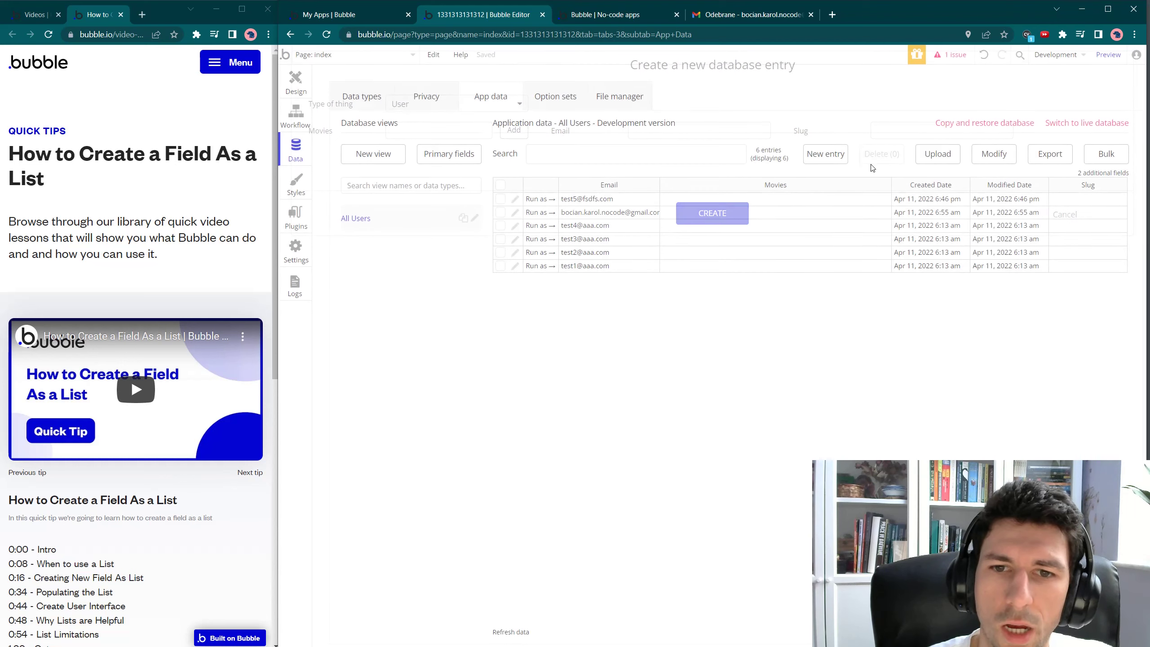
Edit the last user entry in the All Users table and add Star1 to its Movies list.
left_click(500, 266)
left_click(515, 267)
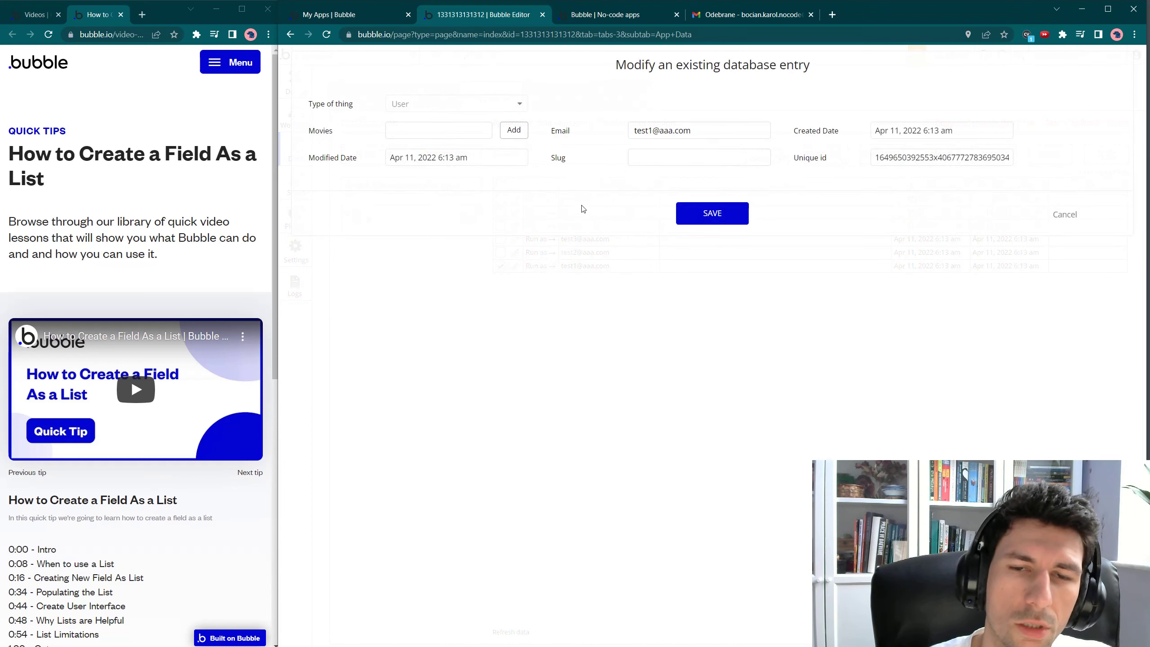
left_click(412, 124)
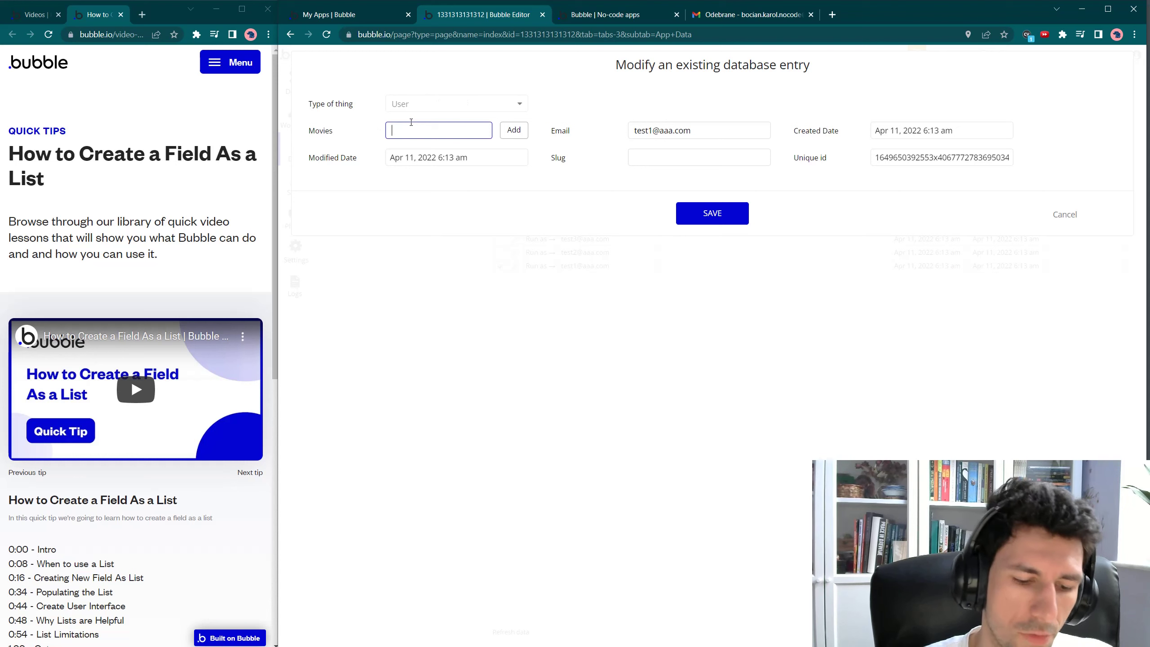
type("S")
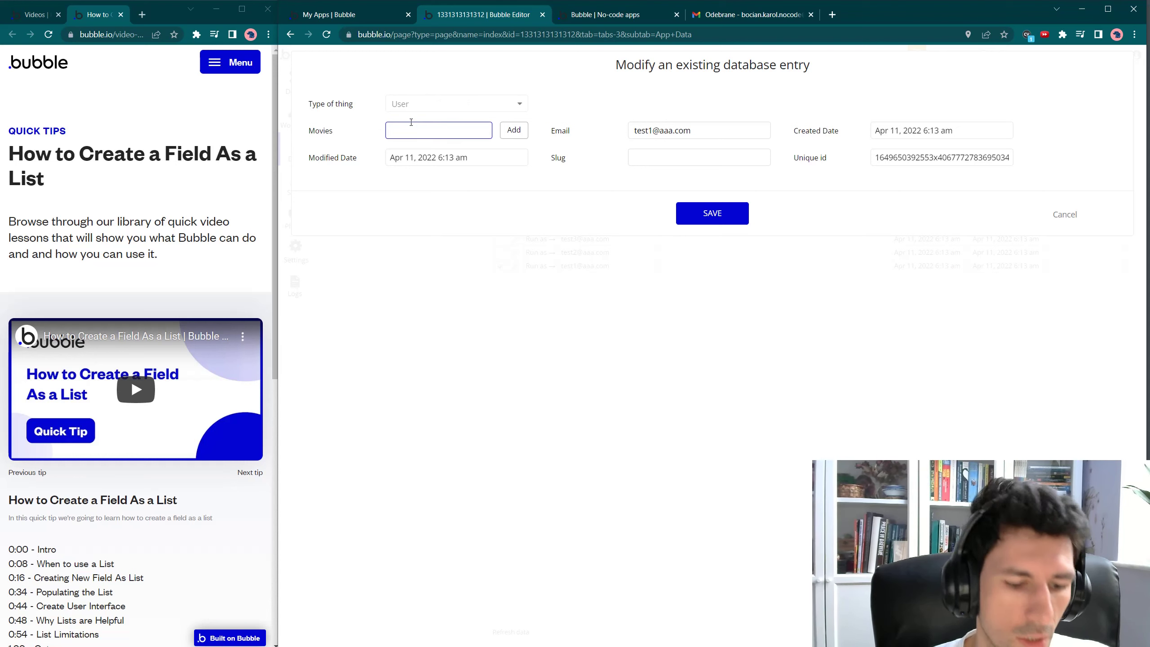
type("tart")
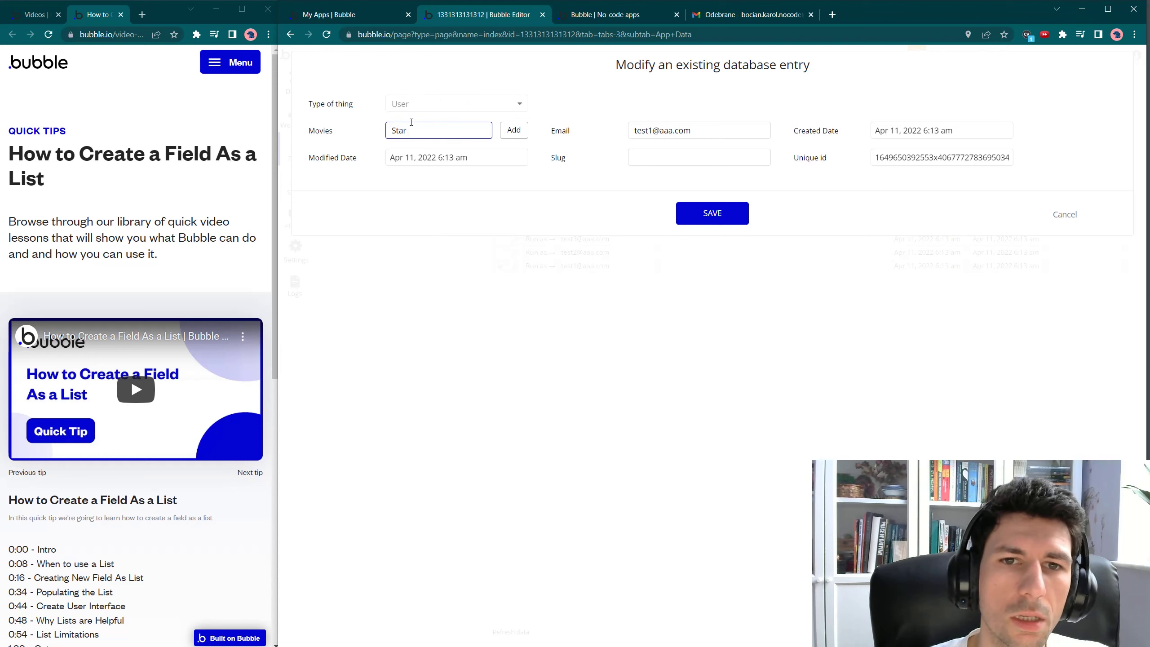
left_click(514, 129)
Add Star2 and Star3 to the same user's Movies list and save the entry.
left_click(408, 145)
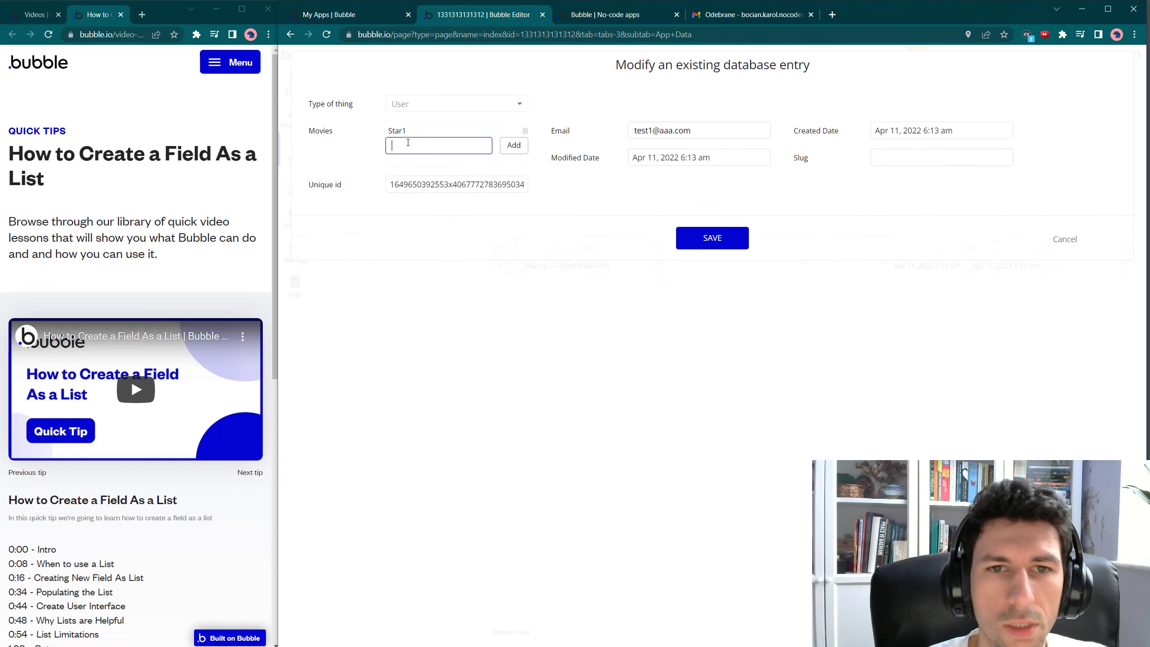
type("Star2")
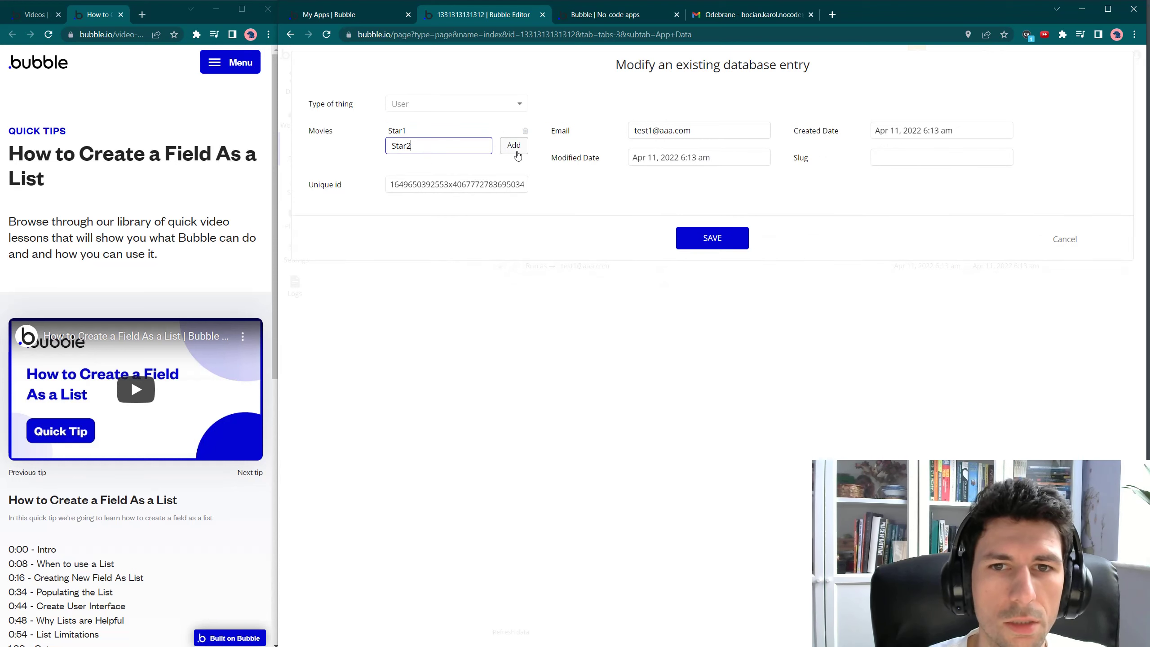
left_click(514, 145)
left_click(433, 150)
type("Star")
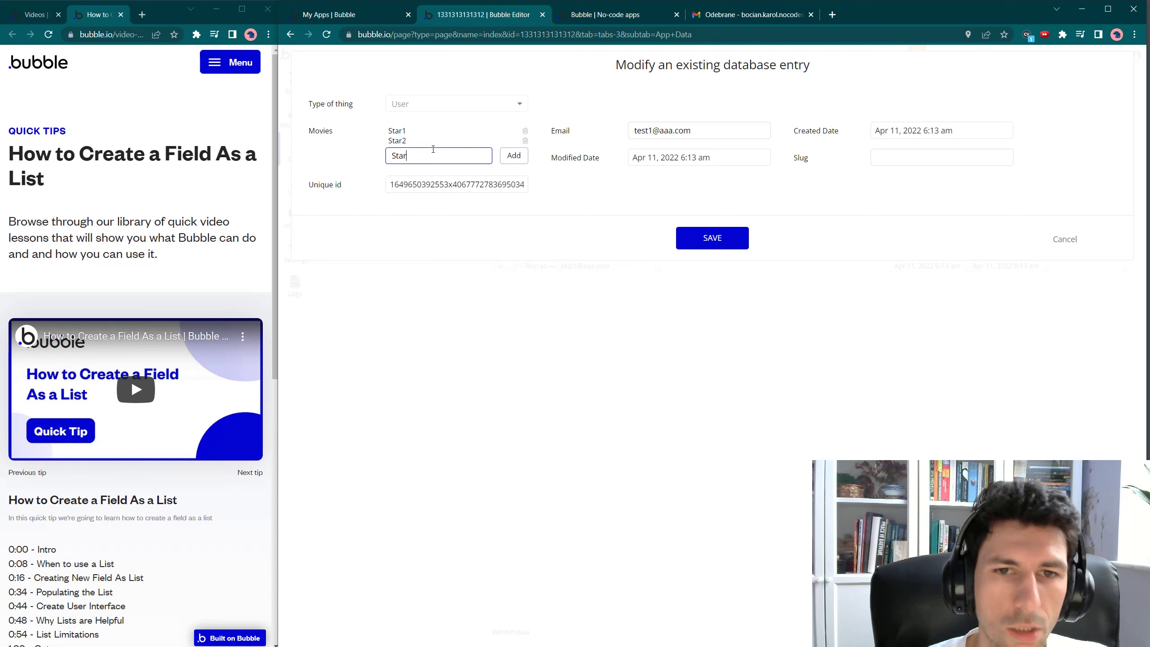
type("3")
left_click(514, 156)
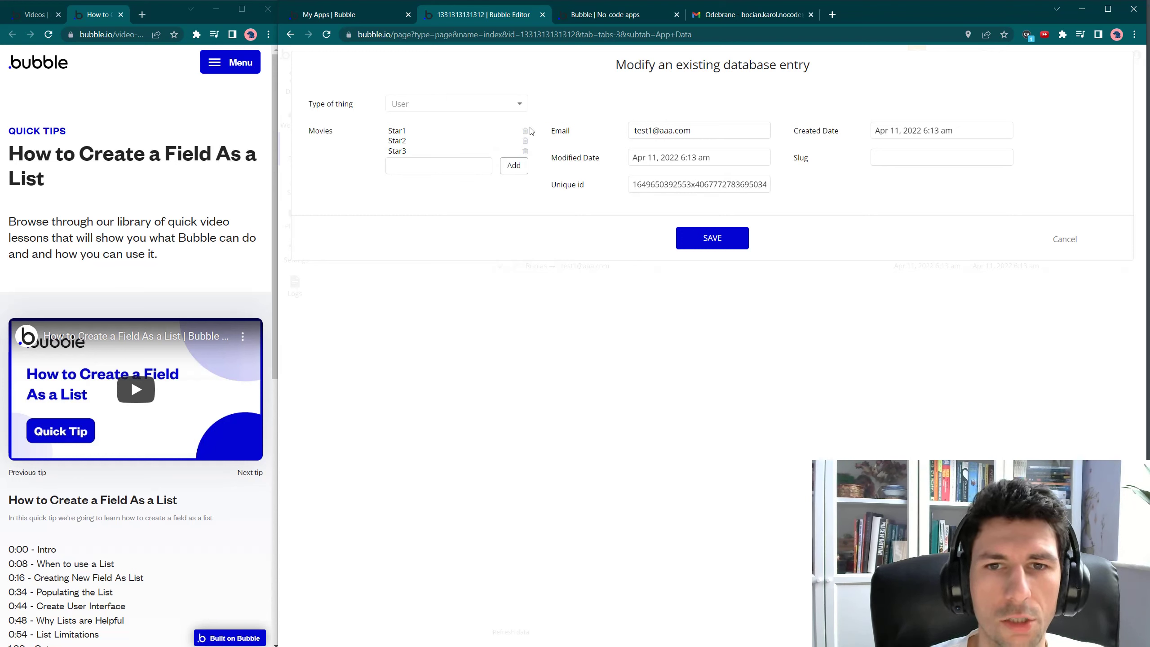
left_click(697, 238)
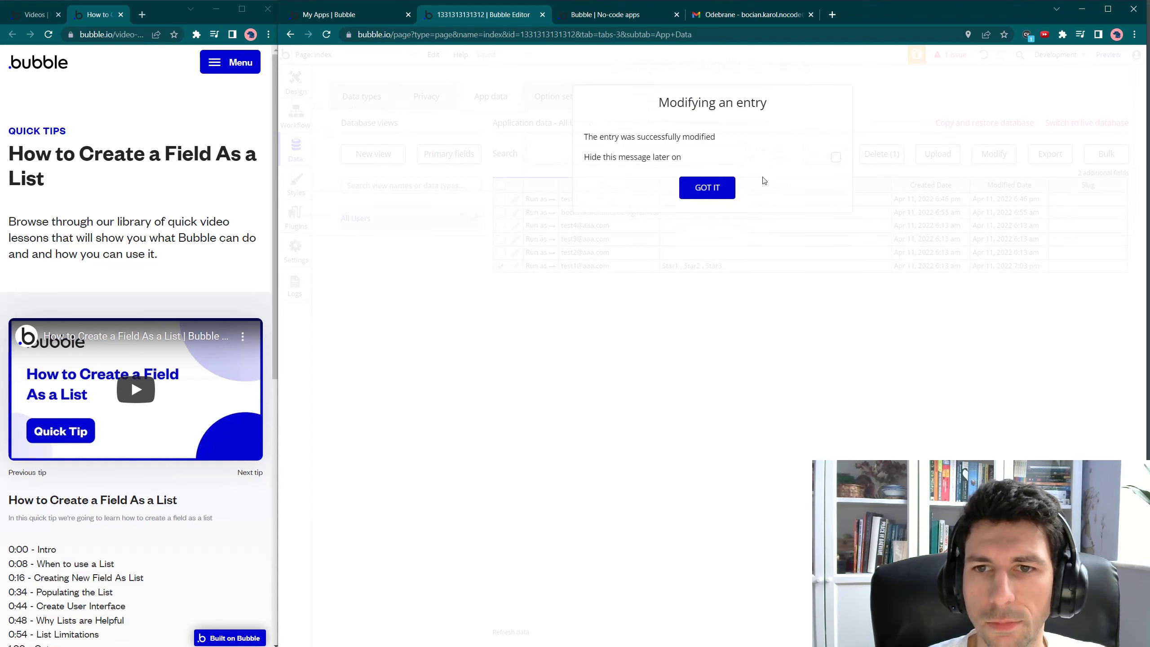
left_click(722, 187)
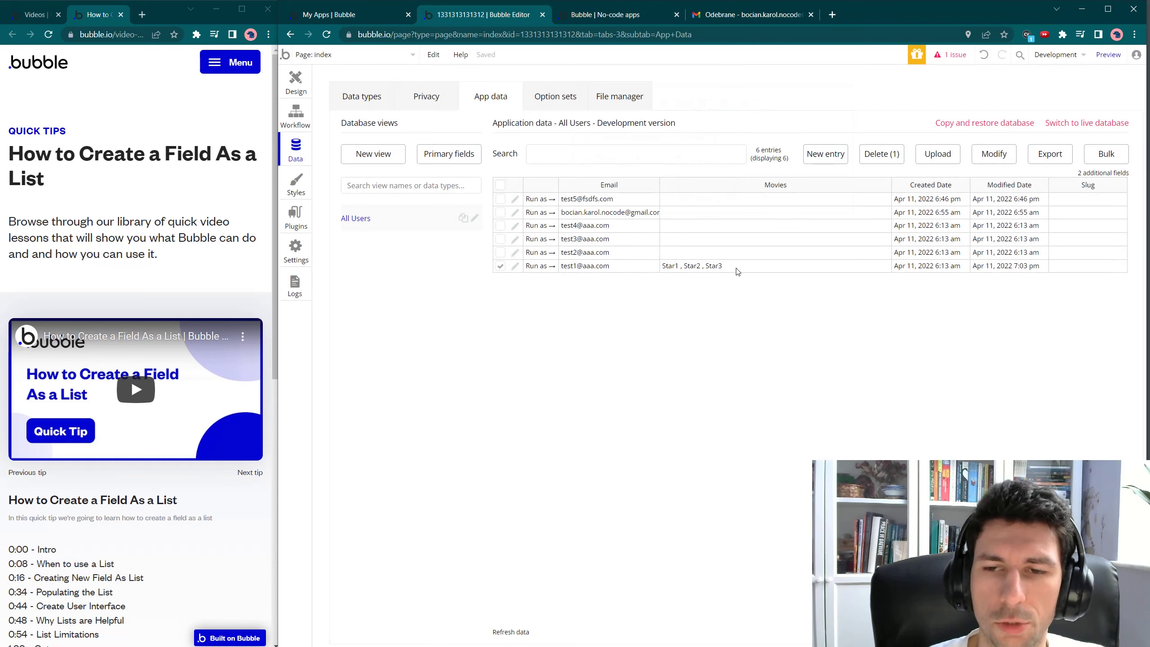
left_click(671, 271)
left_click(608, 310)
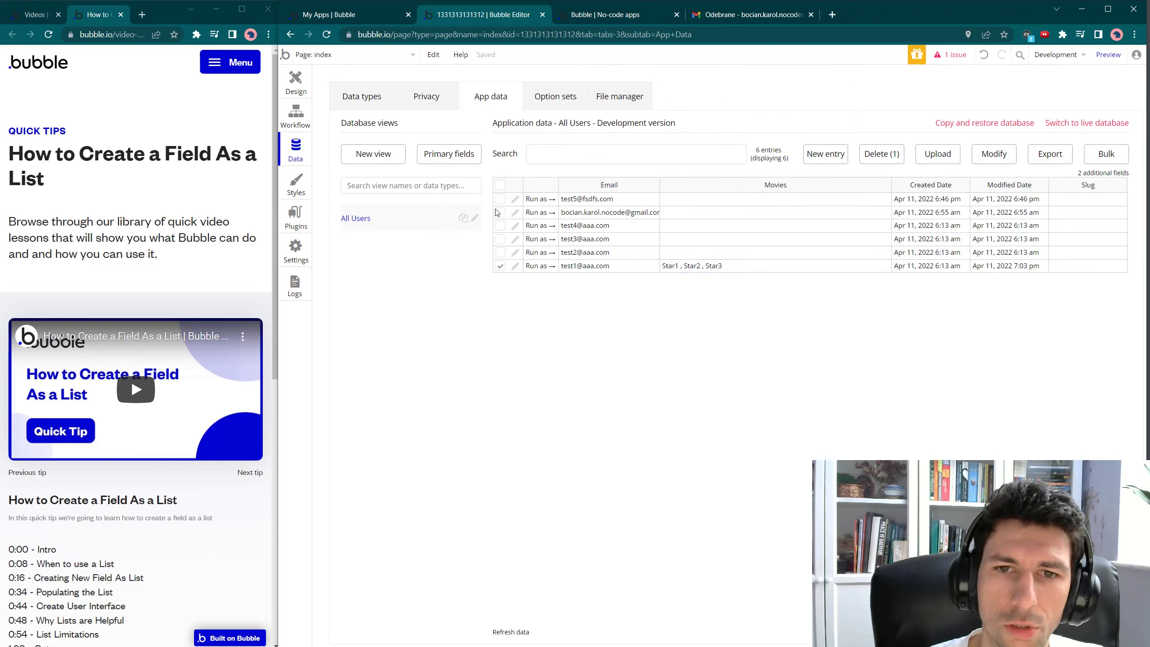
Edit the second user entry in the table, add ada and dada to its Movies list, and save it.
left_click(515, 213)
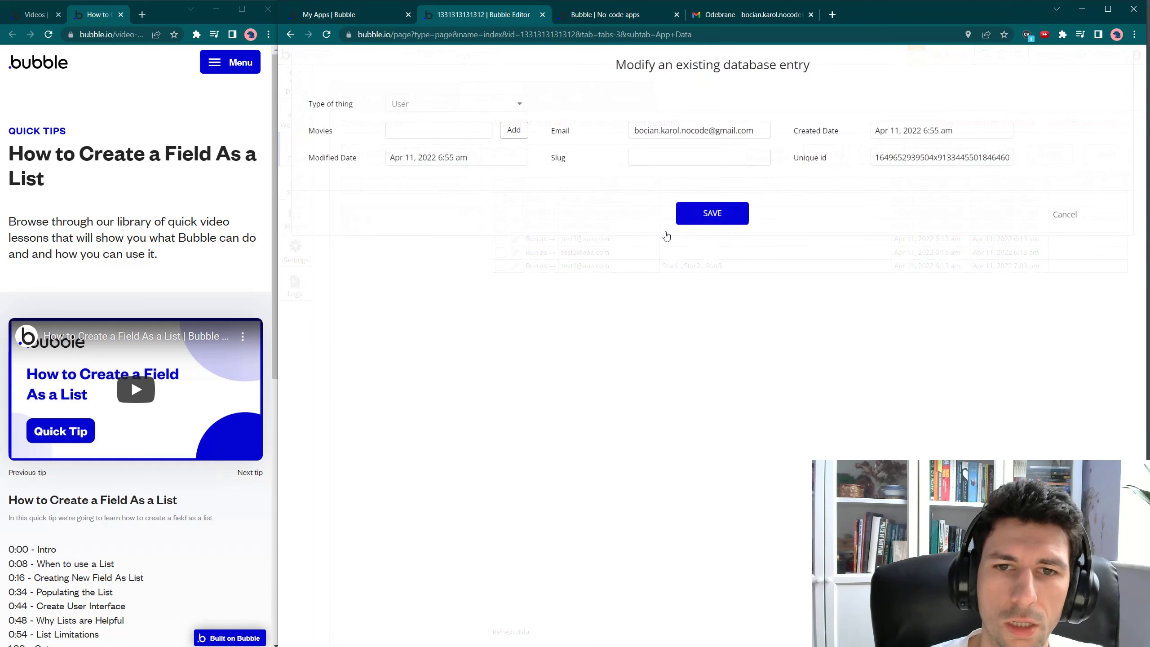
left_click(419, 131)
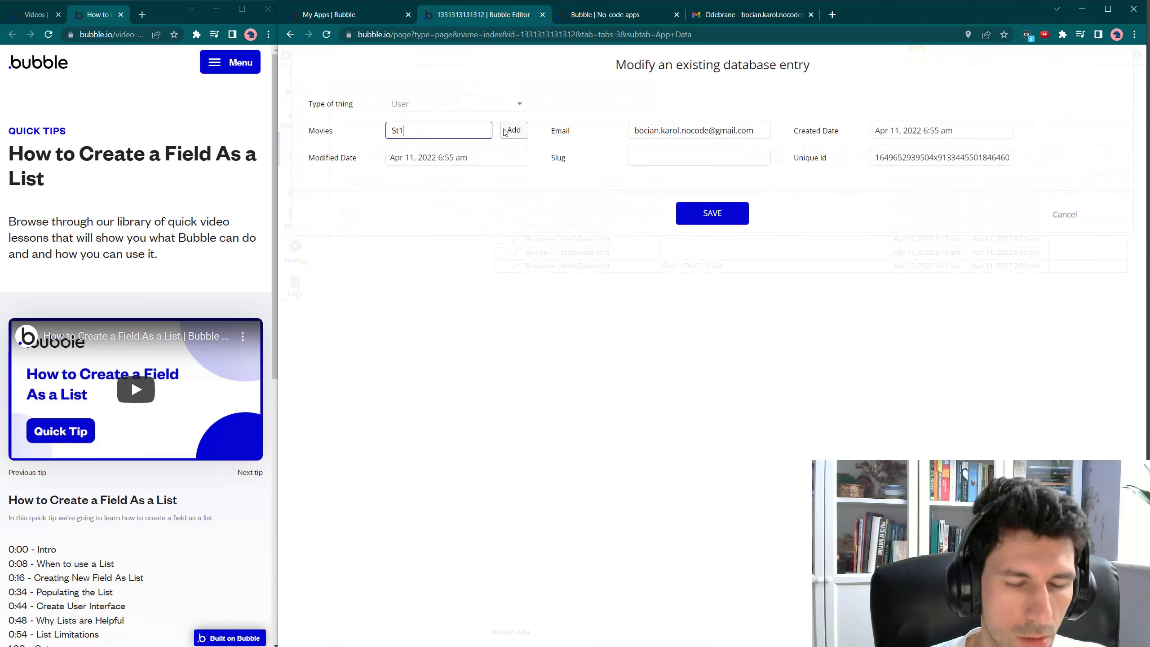
type("S")
key("BackSpace")
type("ada")
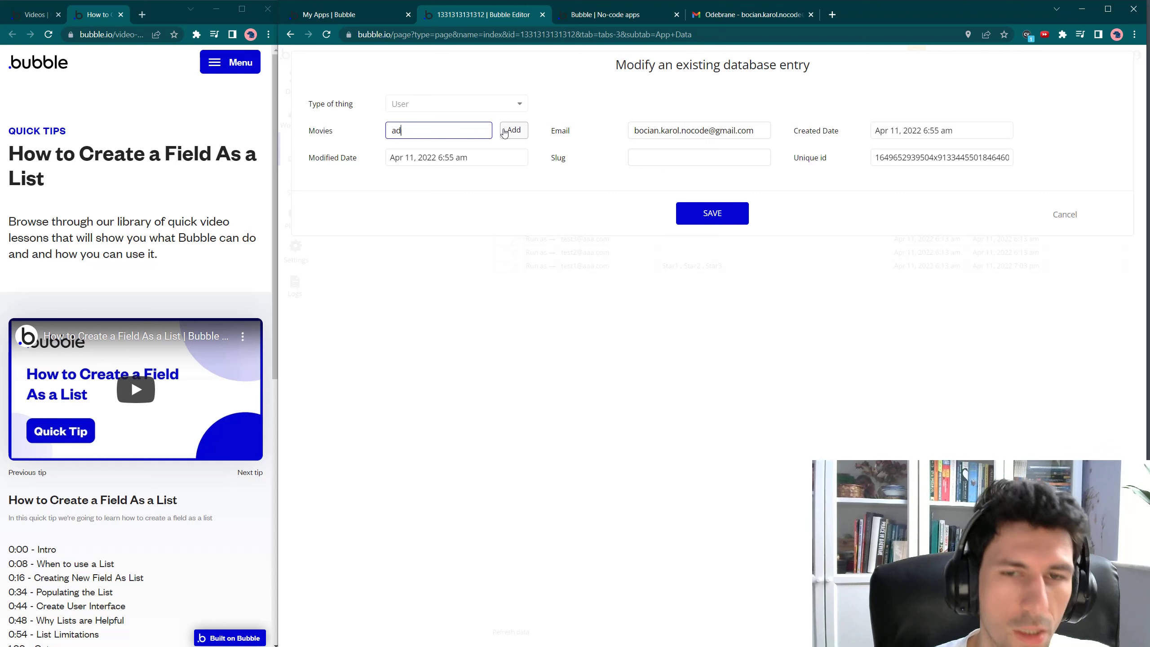
left_click(514, 130)
type("dada")
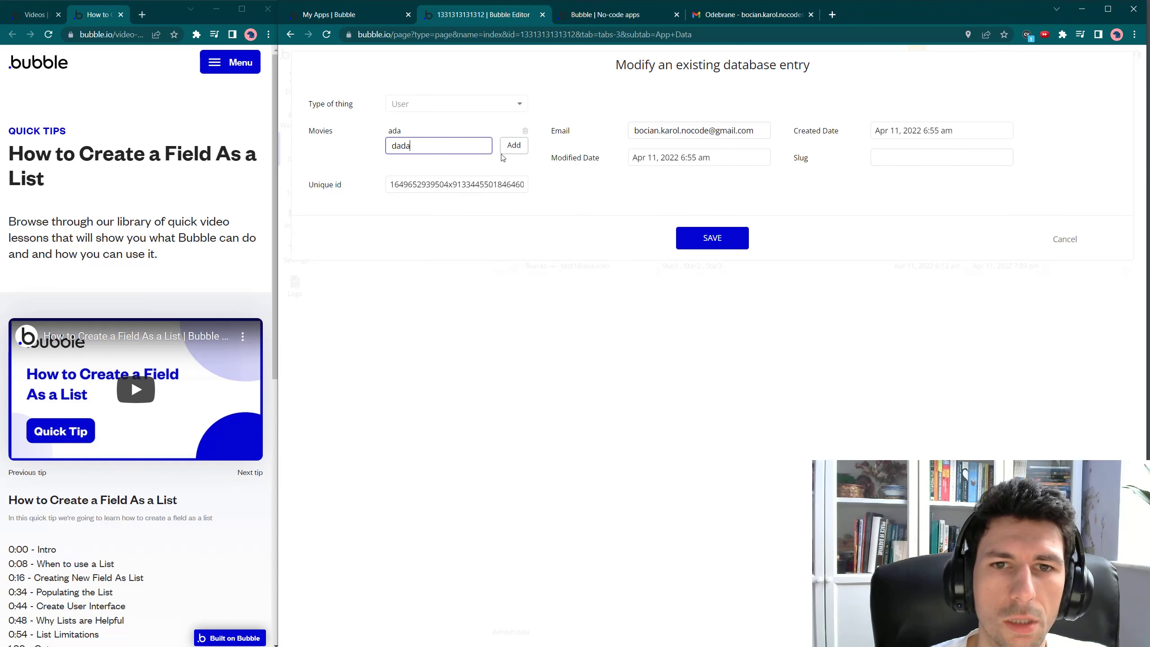
left_click(514, 156)
left_click(712, 238)
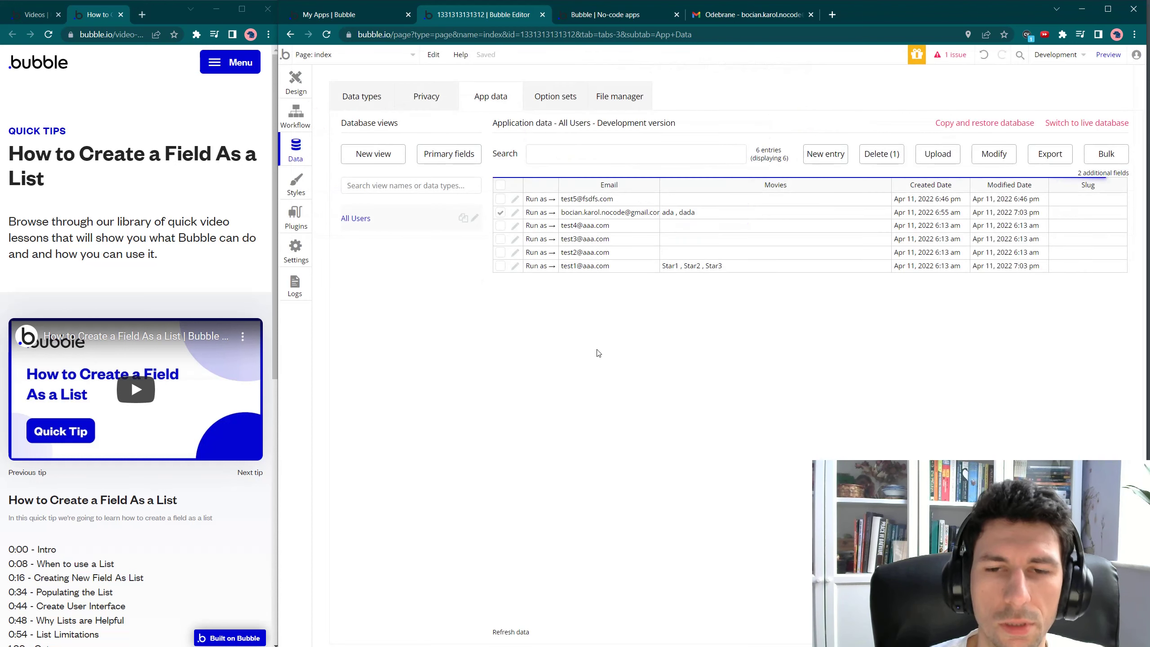
Create a new page named test in the design editor.
left_click(295, 81)
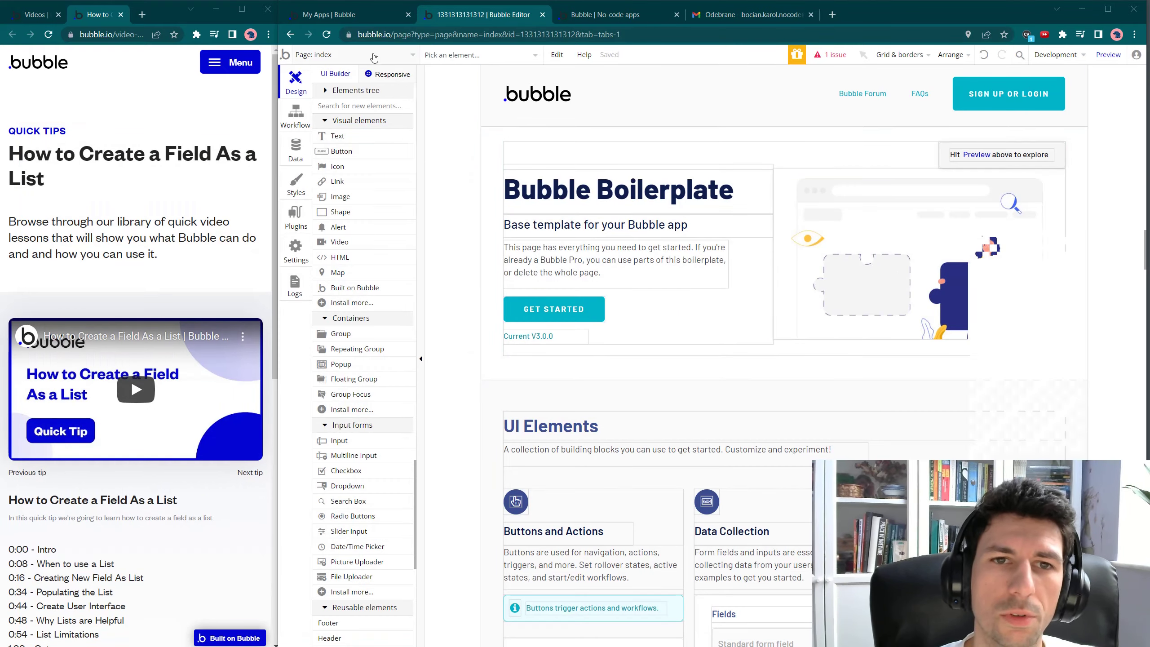
left_click(410, 54)
left_click(361, 122)
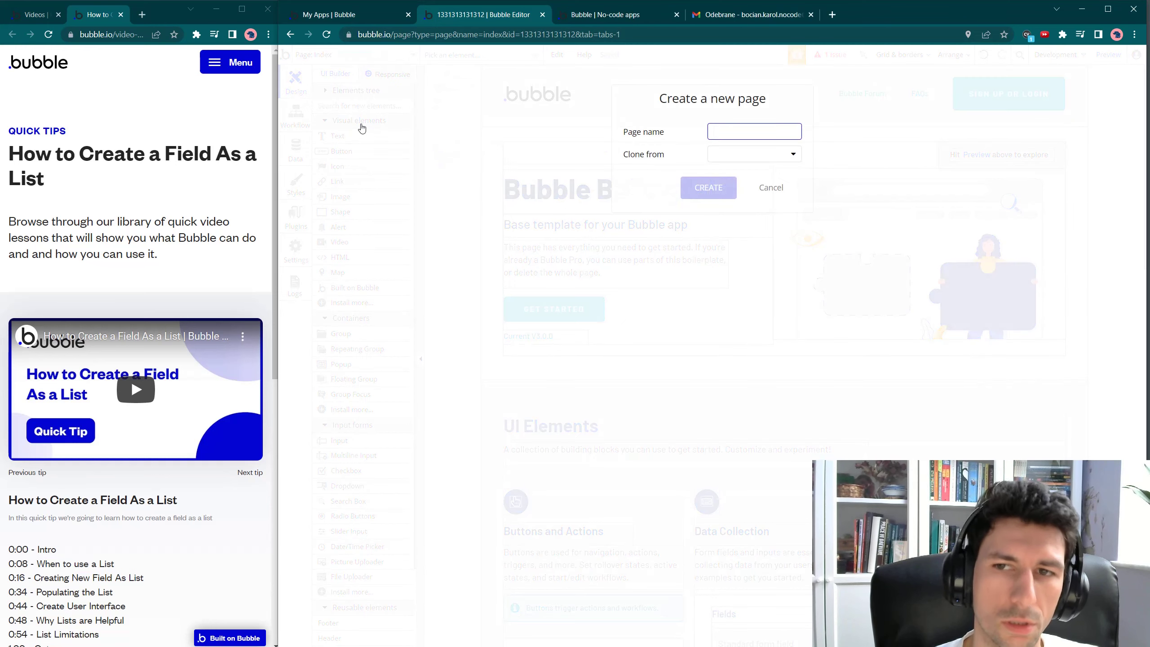
type("test")
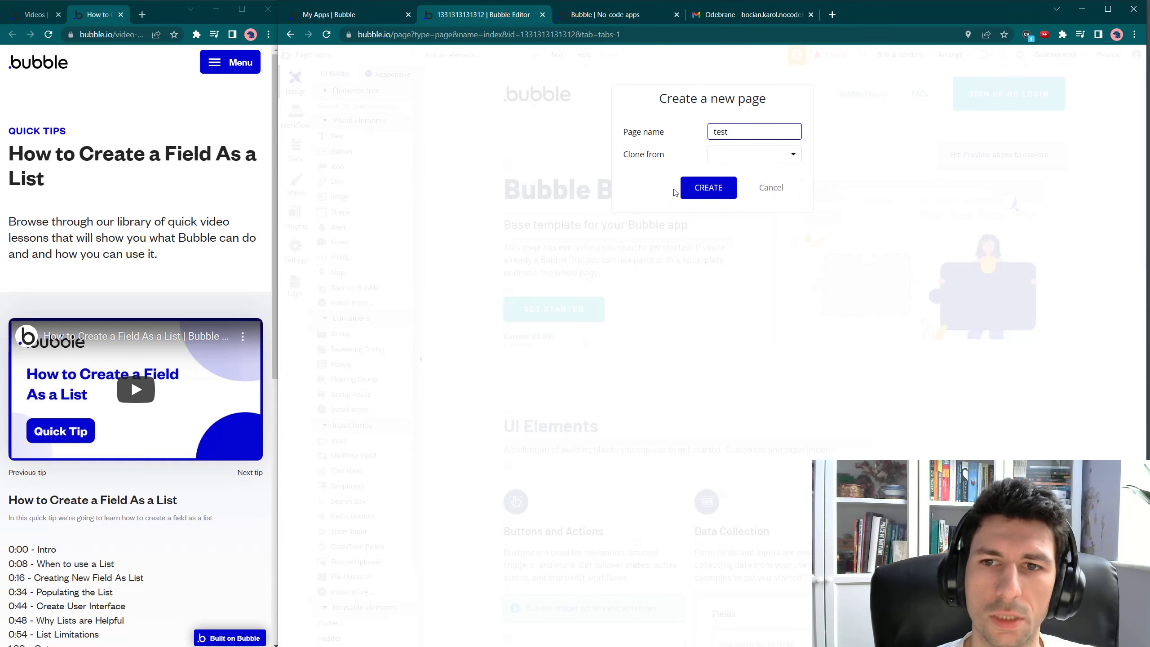
left_click(694, 191)
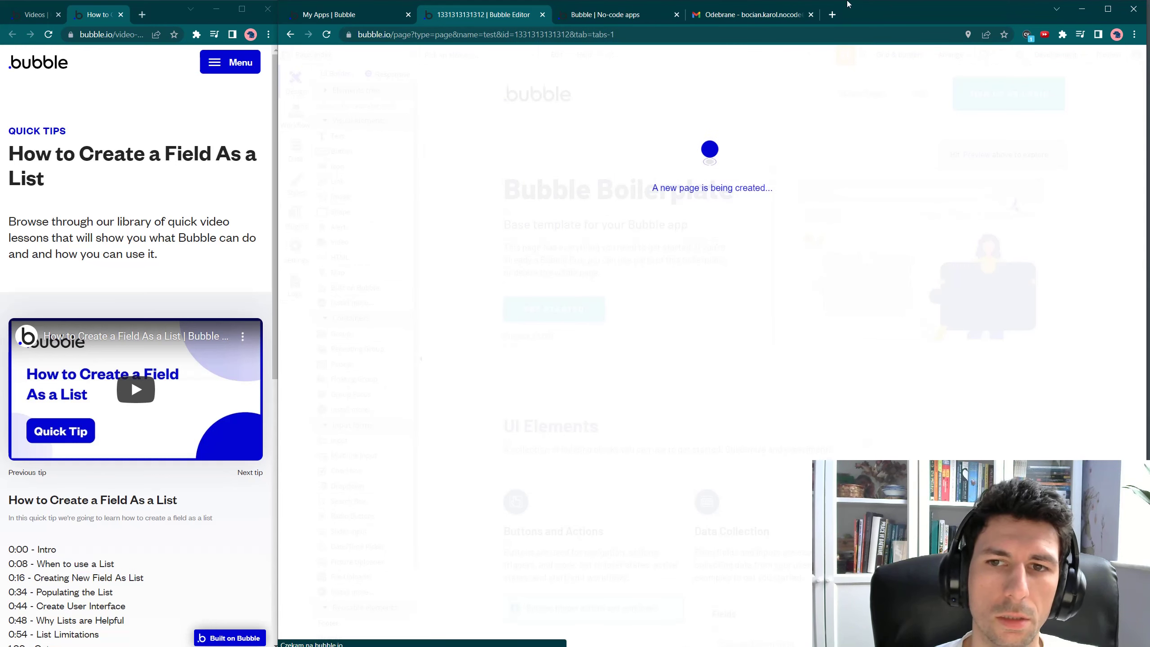
Place a repeating group in the upper part of the test page and set its type of content to User.
left_click(365, 348)
left_click(614, 128)
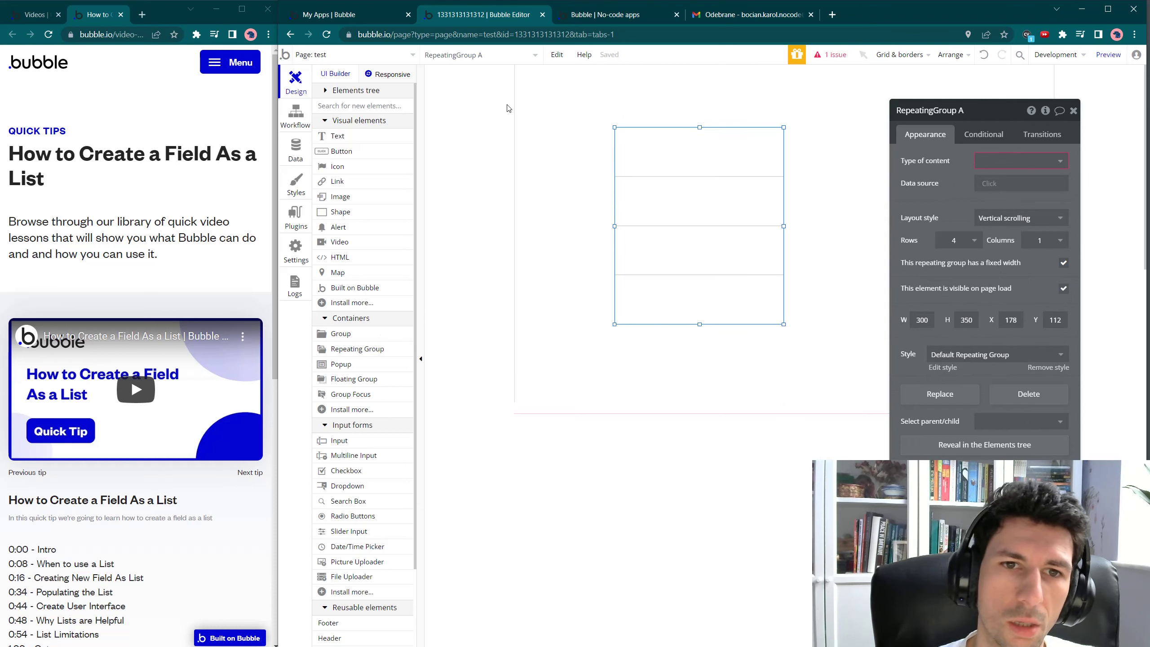
left_click(1044, 163)
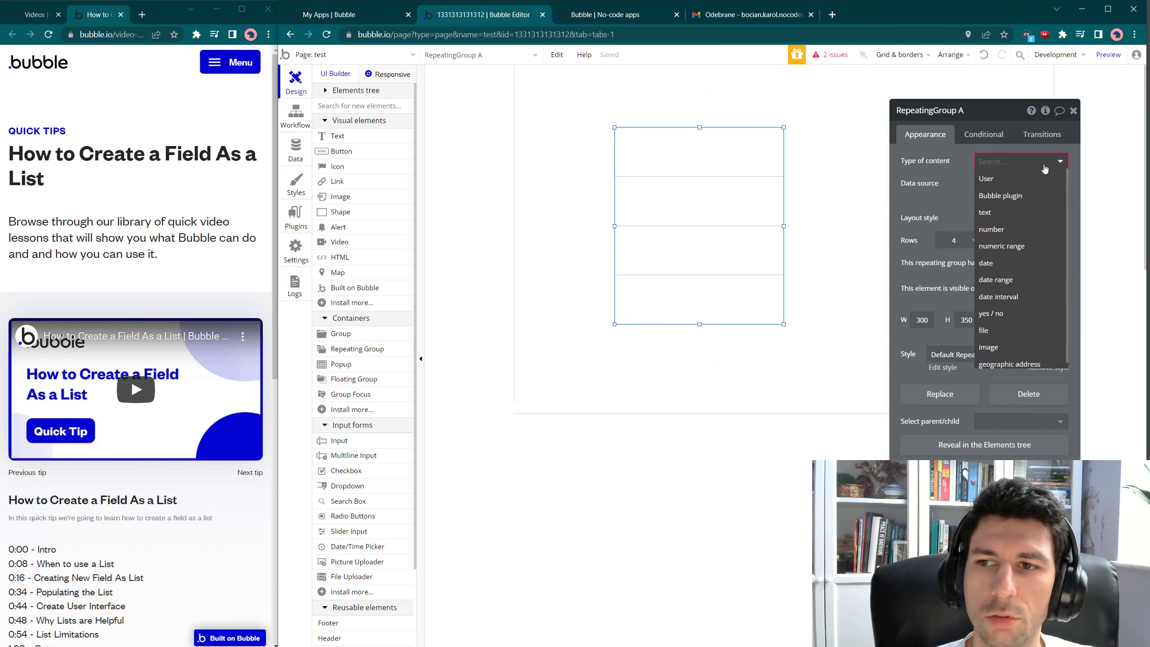
left_click(1005, 179)
Set the repeating group's data source to Current User's Movies and change its type of content to text.
left_click(998, 184)
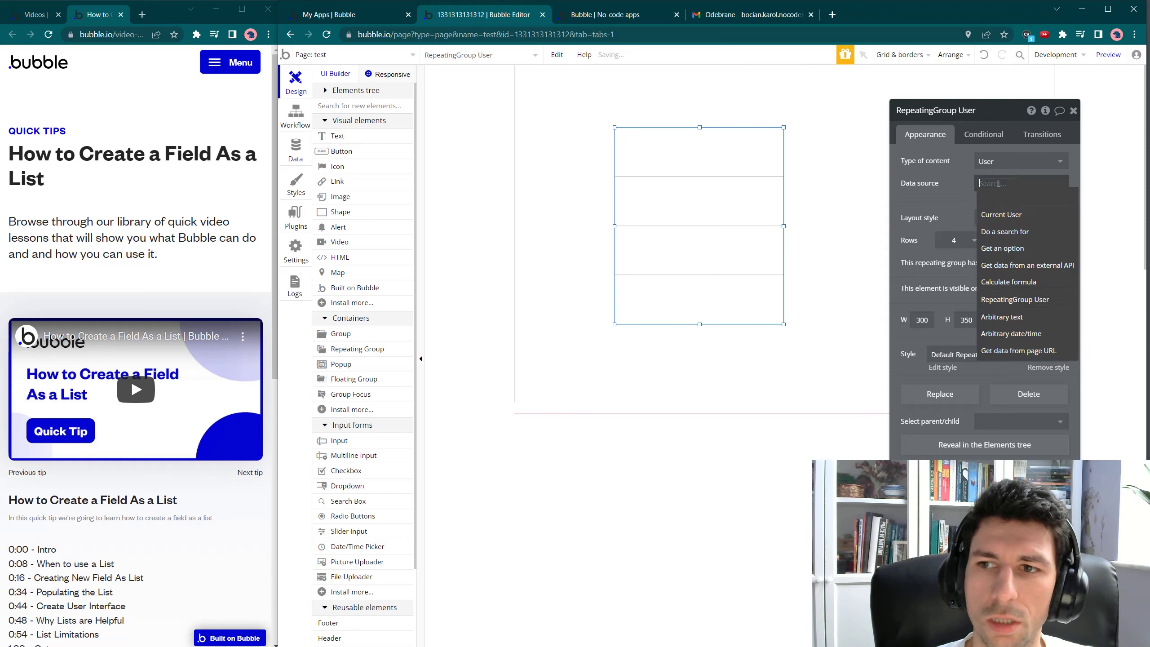
left_click(1003, 215)
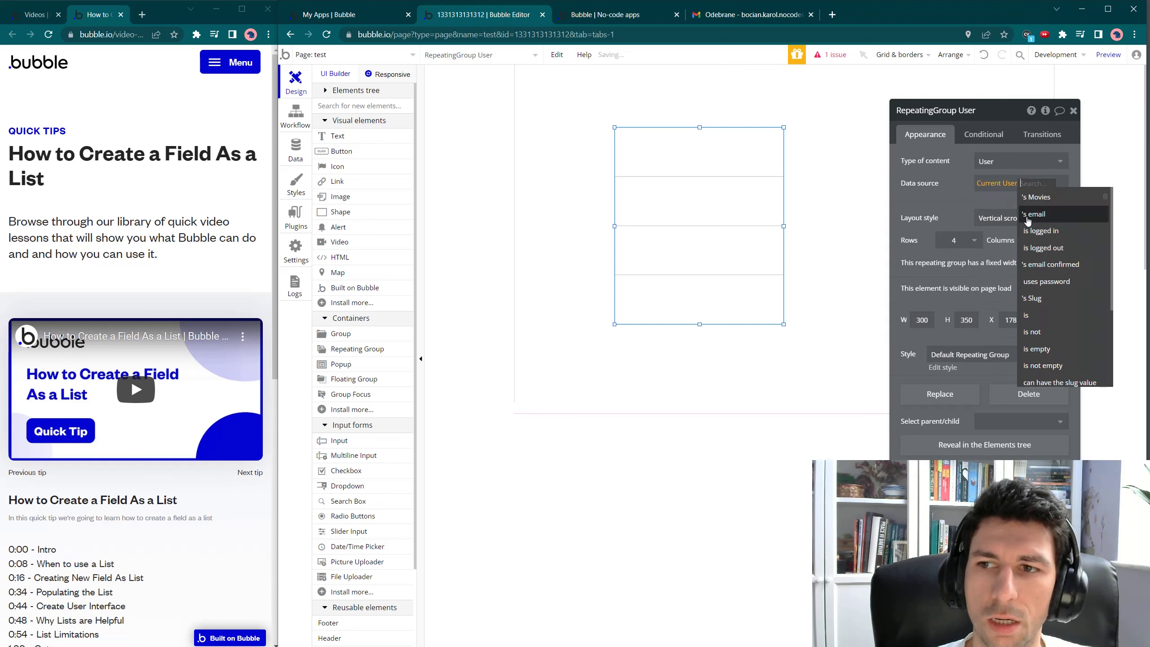
left_click(1051, 198)
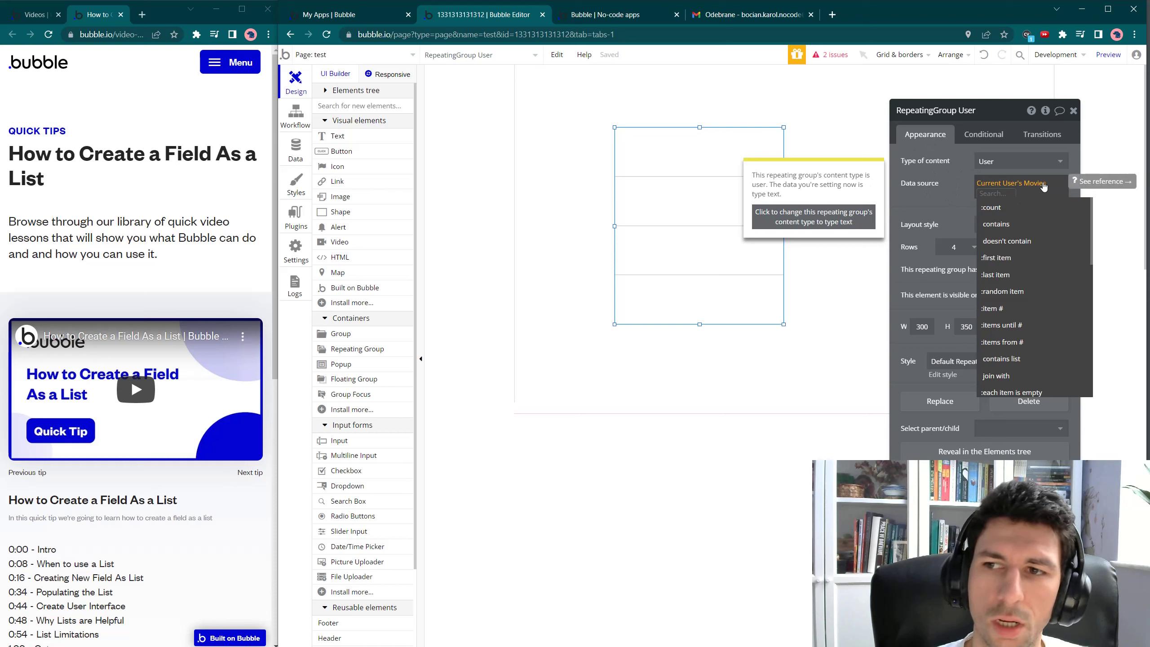
left_click(1000, 162)
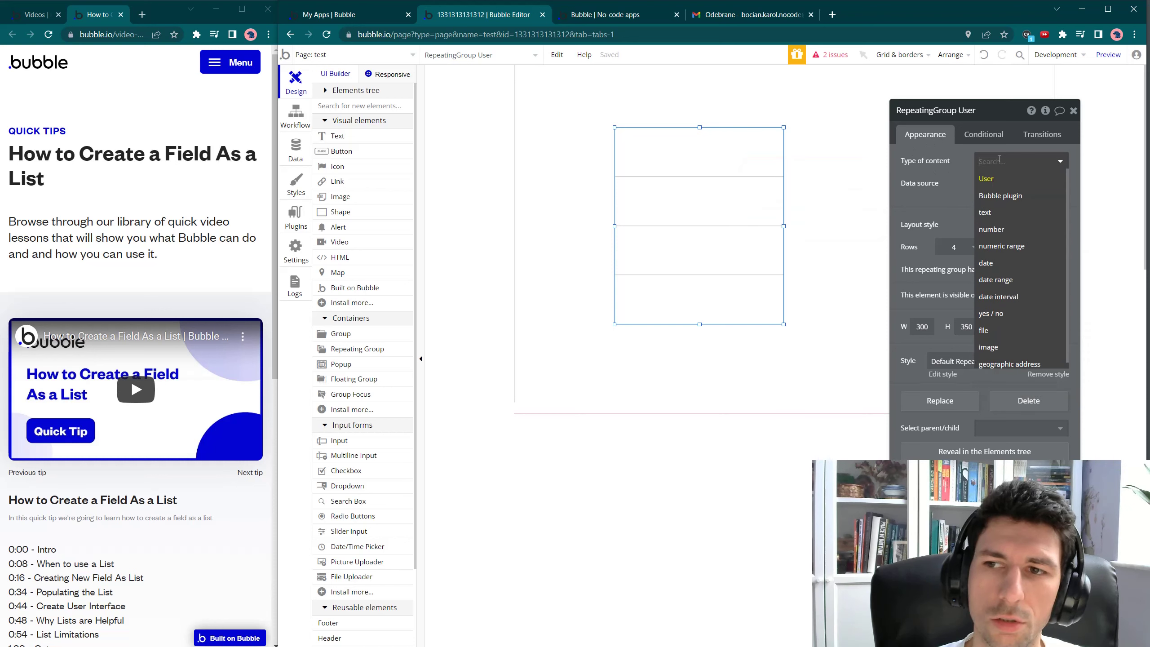
left_click(991, 216)
left_click(856, 178)
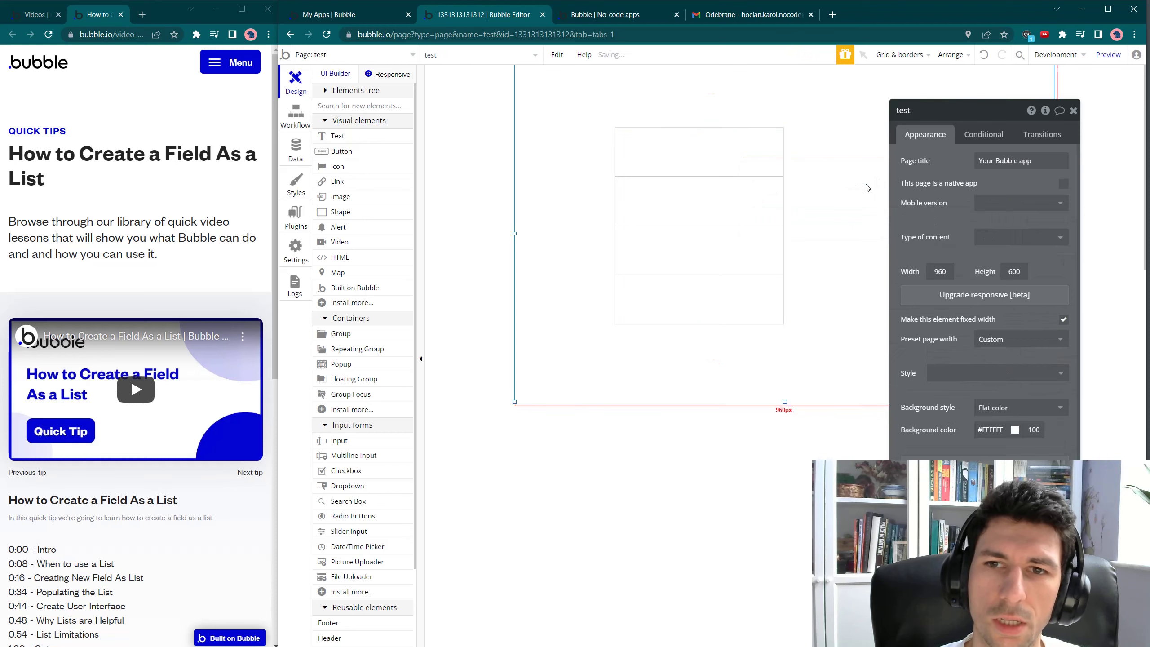
left_click(672, 154)
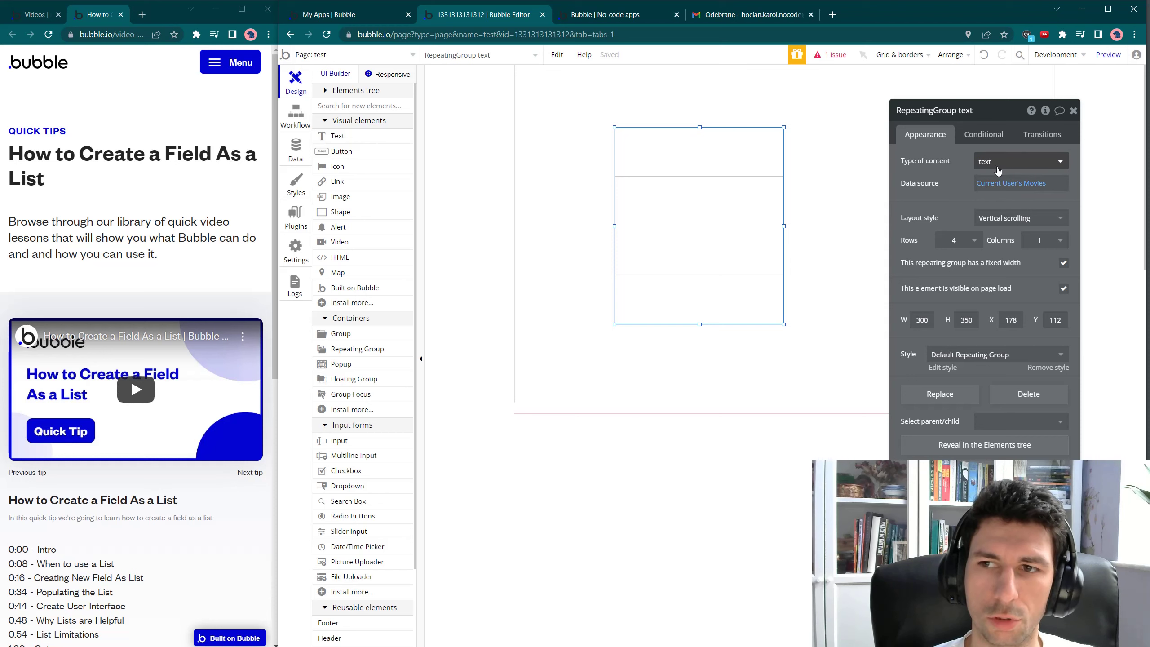
Place a text element in the repeating group's first cell and bind it to Current cell's text.
left_click(335, 136)
left_click(626, 138)
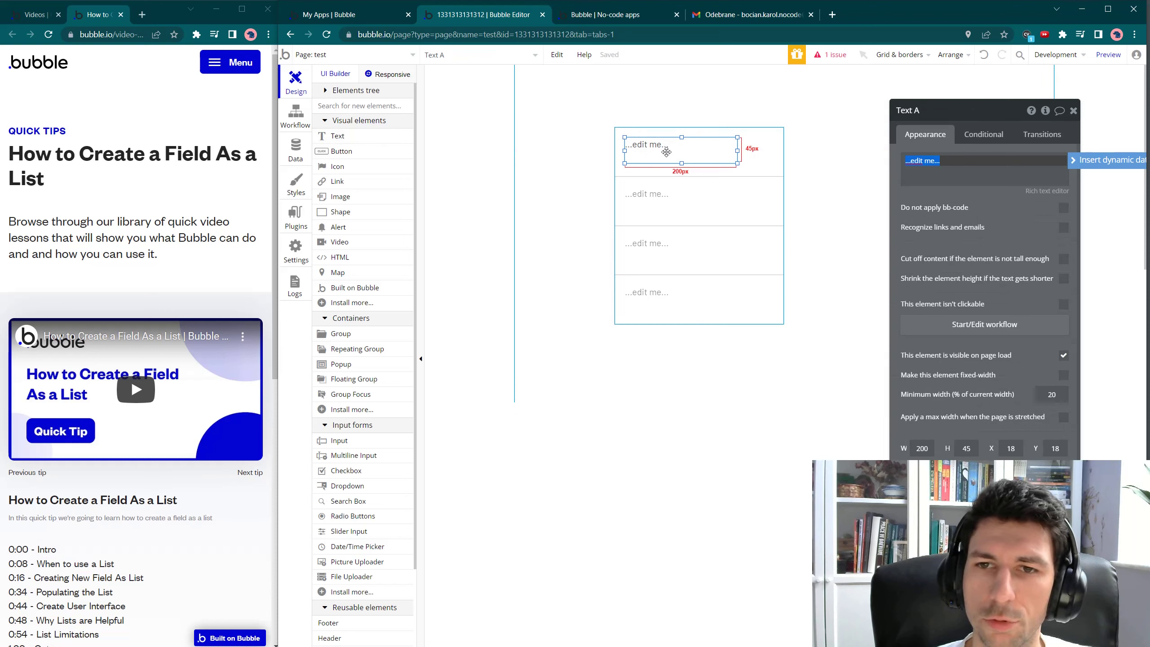
left_click(1105, 160)
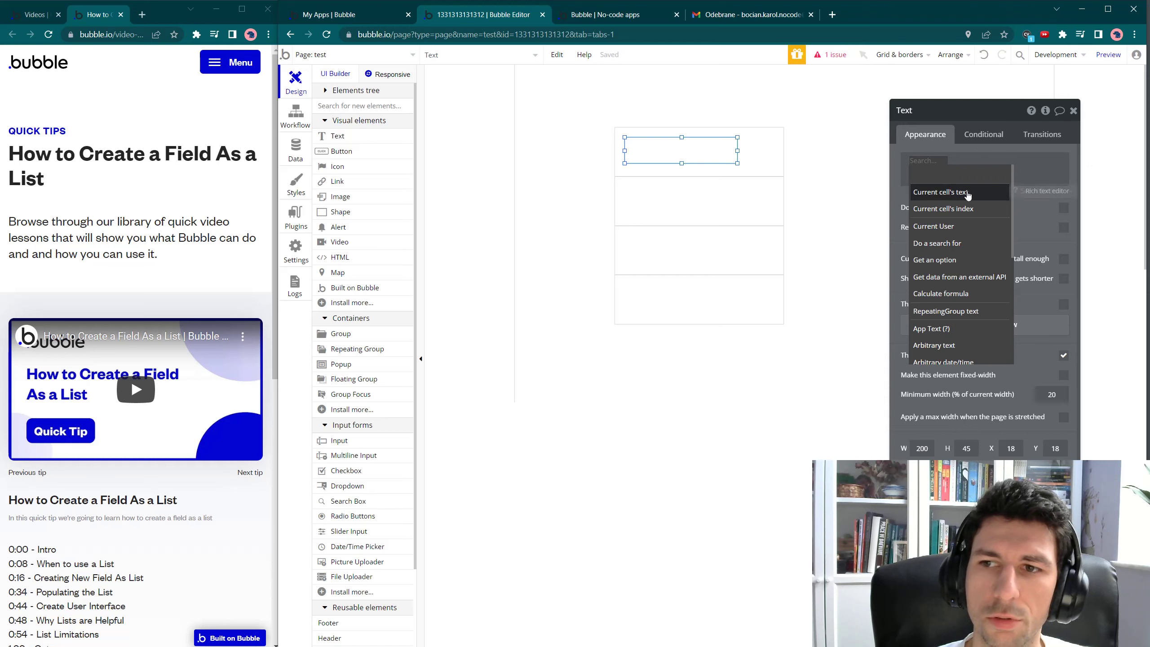
left_click(968, 193)
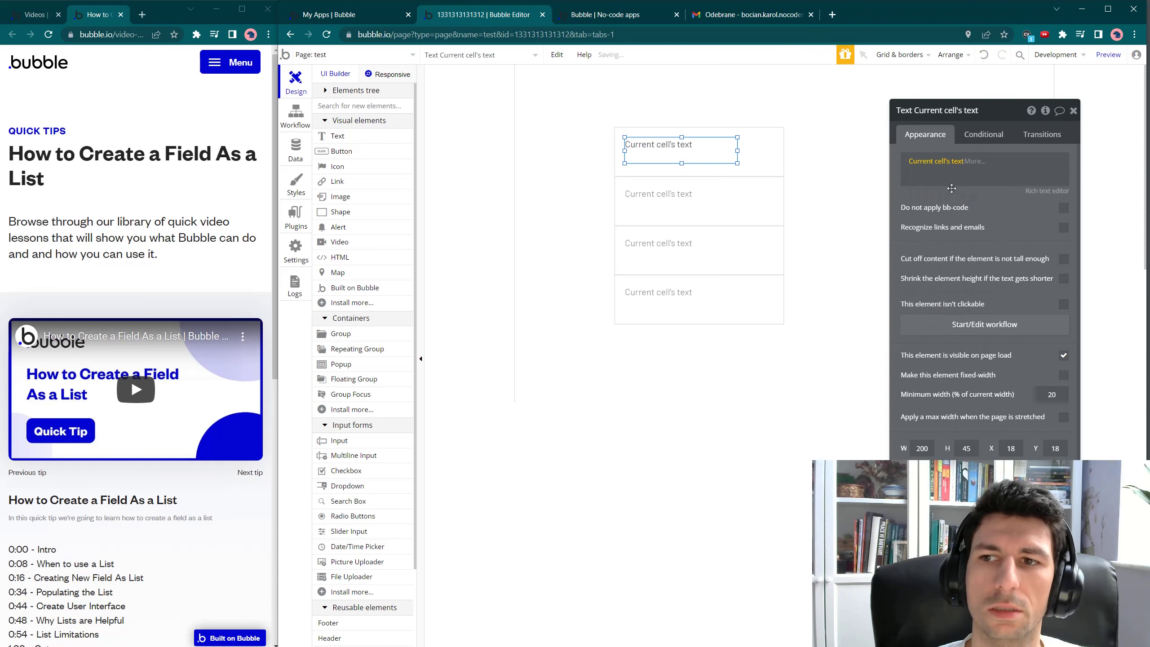
left_click(741, 101)
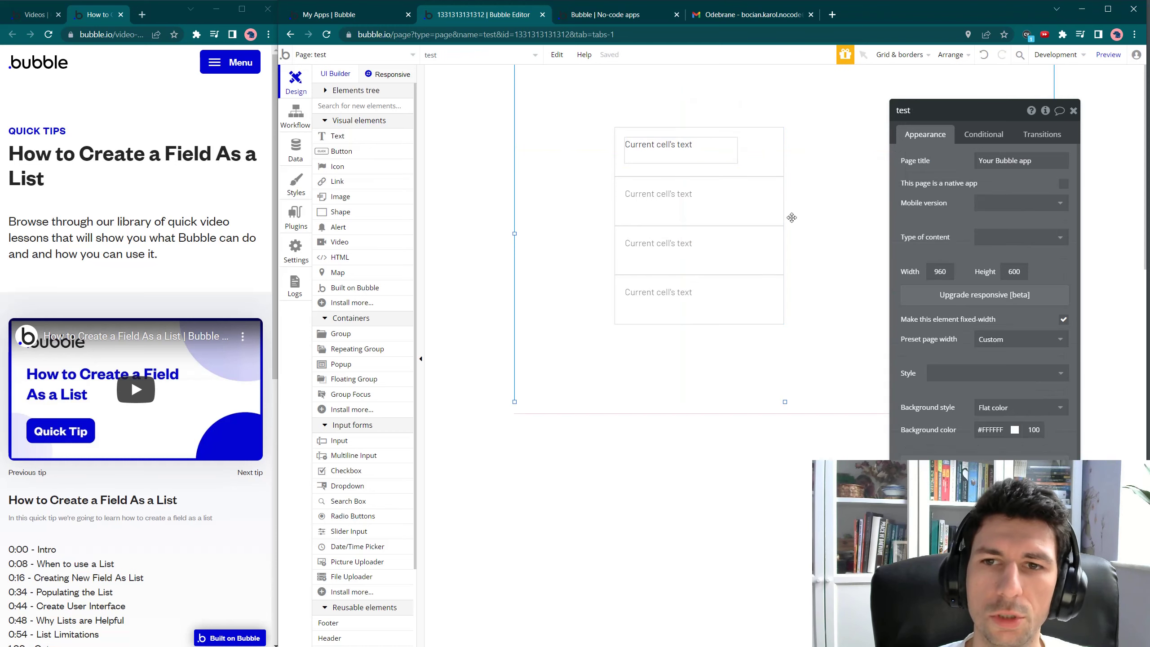
Preview the test page to check the movie list, and return to the editor.
left_click(1109, 55)
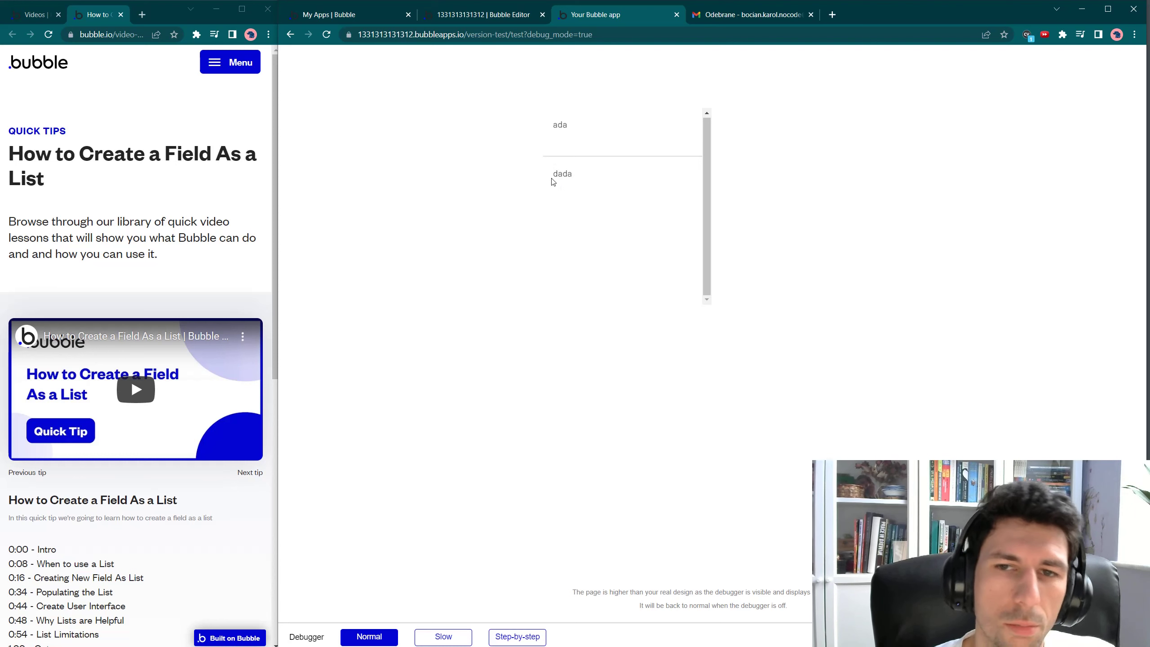
left_click(516, 16)
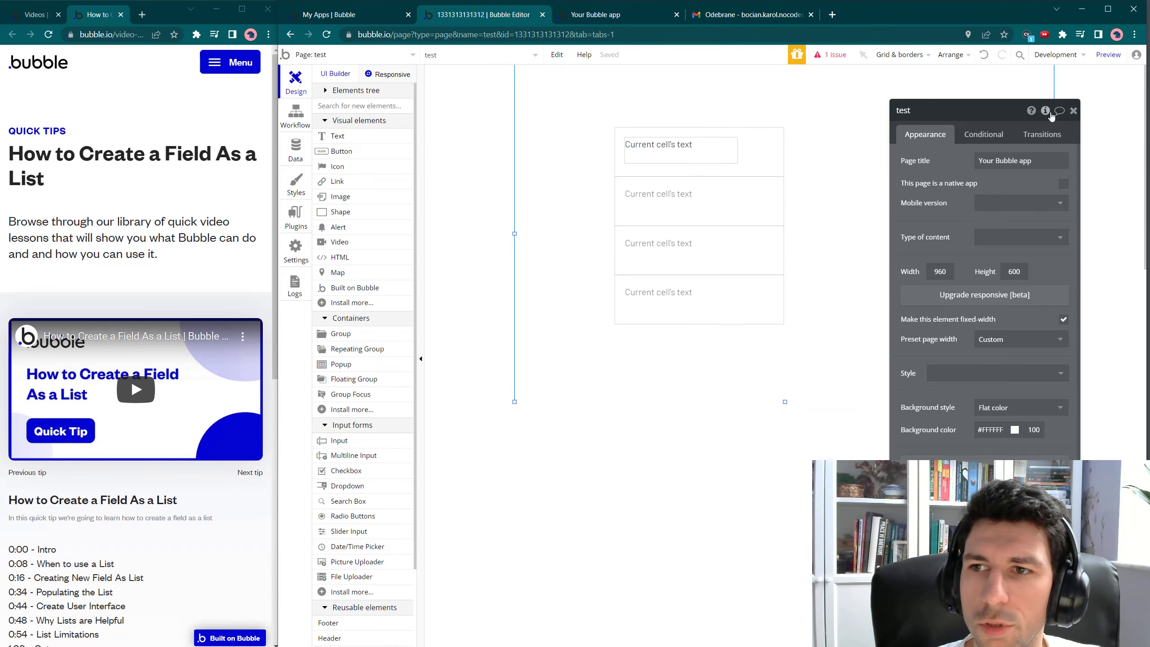
Place a button beside the repeating group and label it "Add movie".
left_click(322, 153)
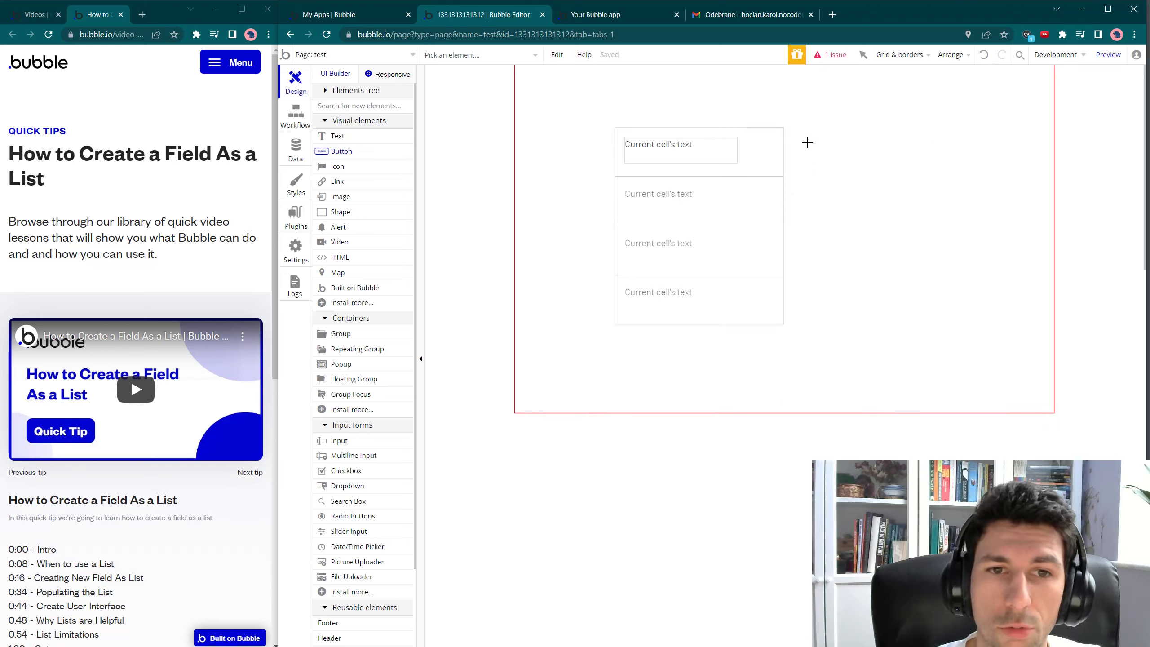
left_click(824, 170)
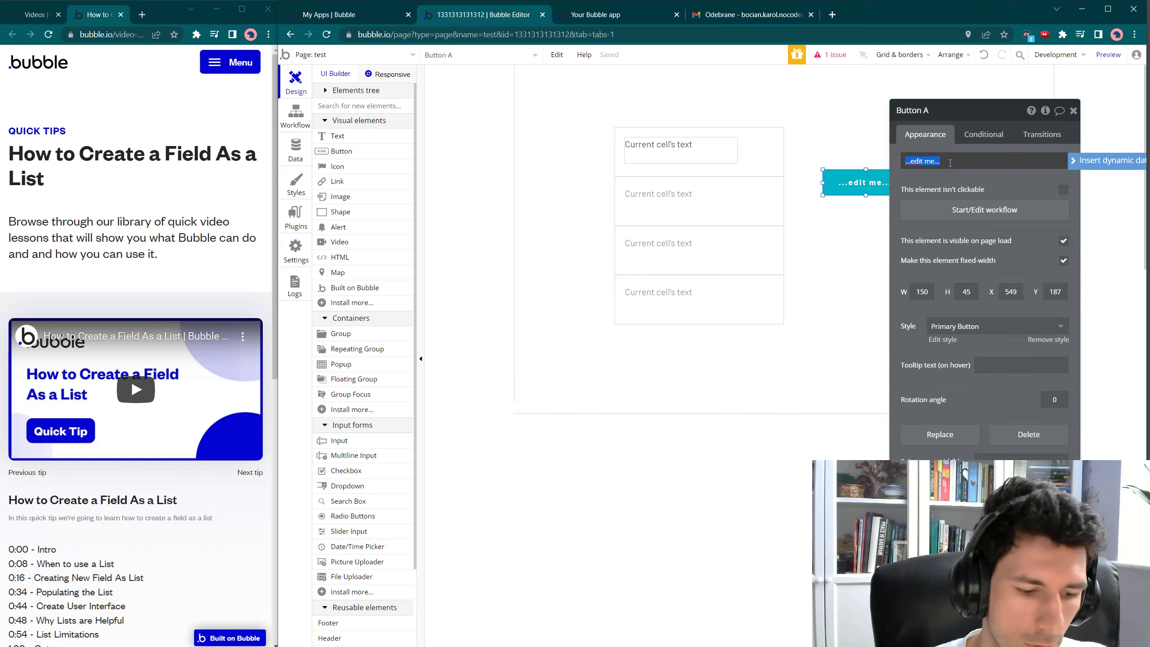
type("Add ,pve")
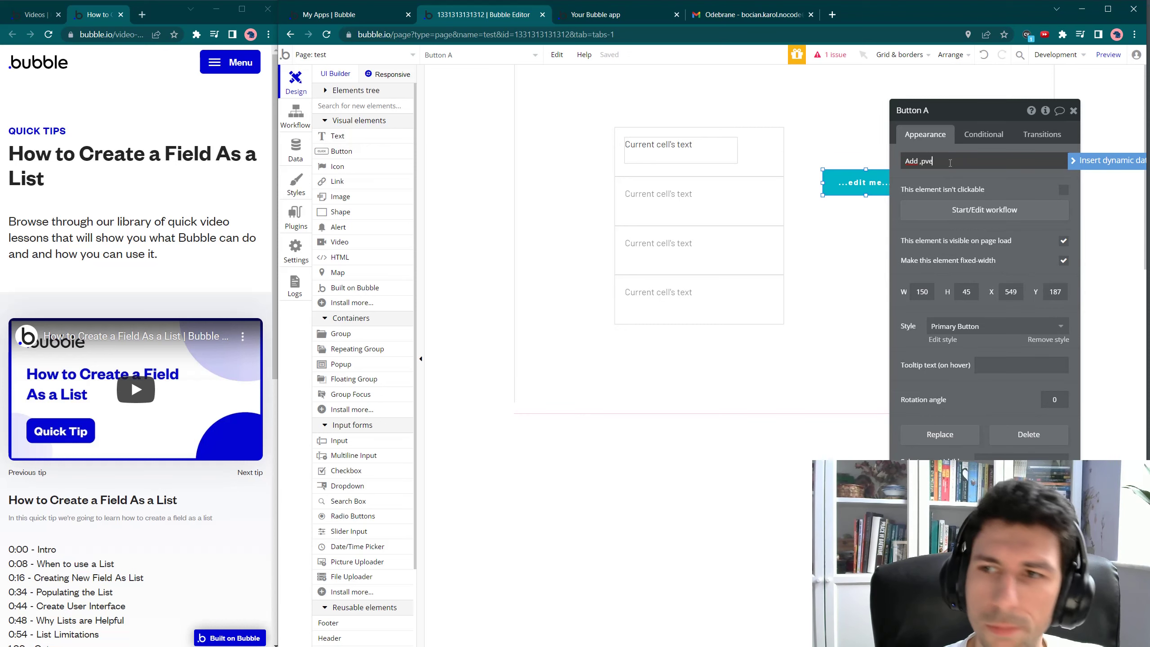
key("BackSpace")
key("BackSpace")
key("BackSpace")
type("movie")
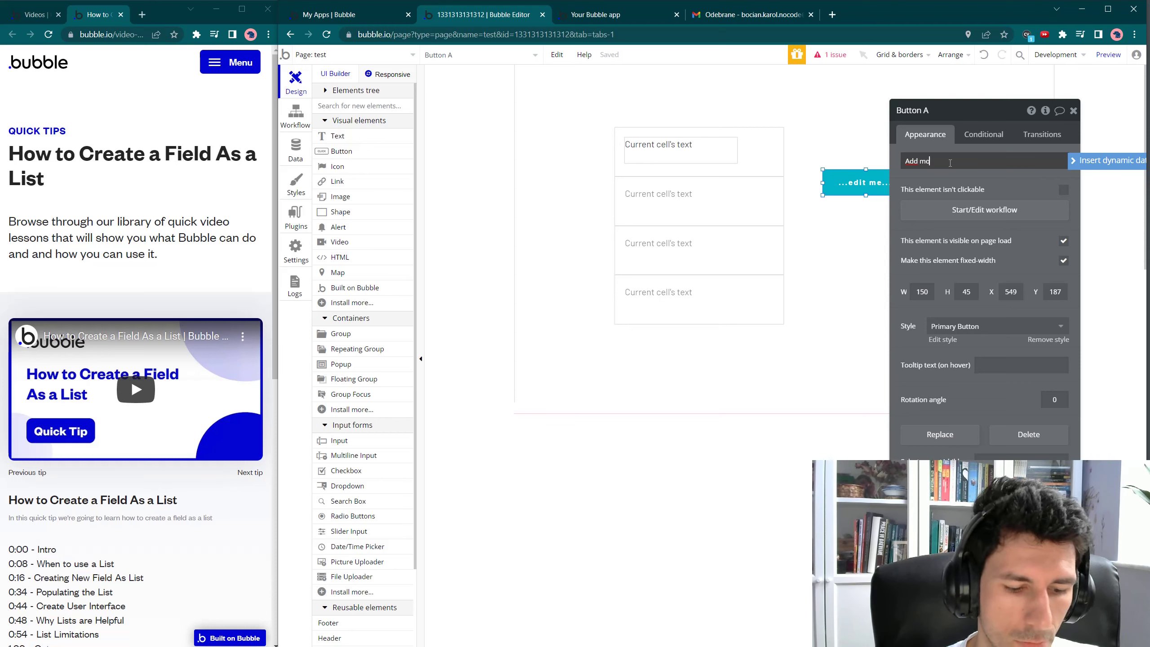
left_click(806, 100)
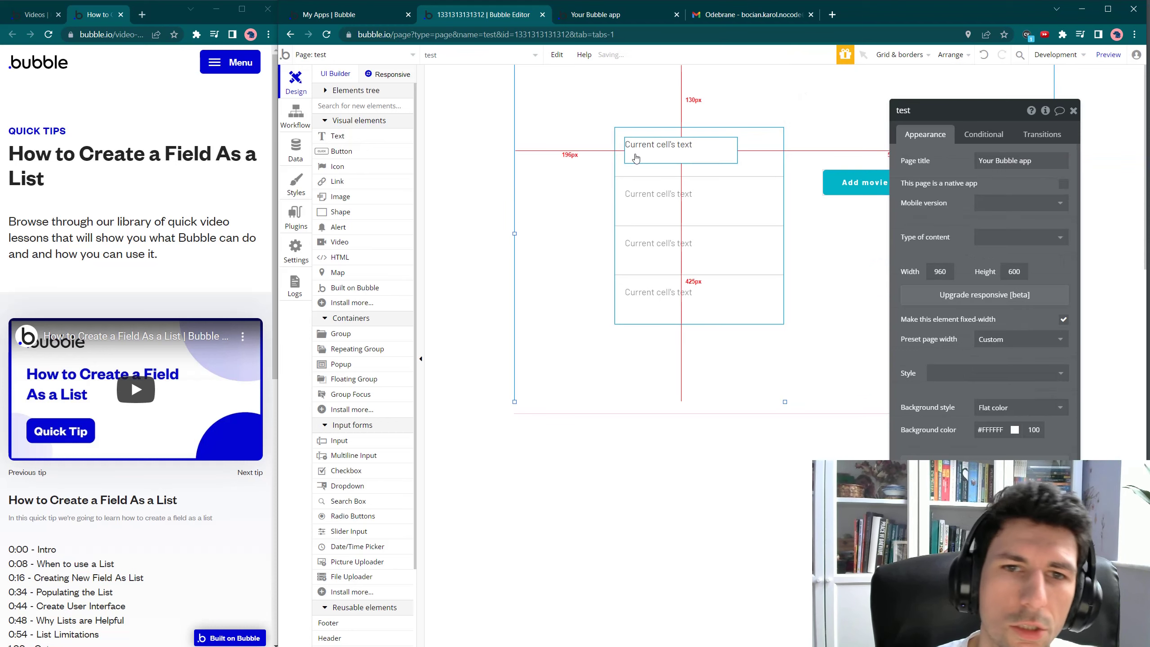
Place an input above the Add movie button and set its placeholder to "movie name".
left_click(335, 442)
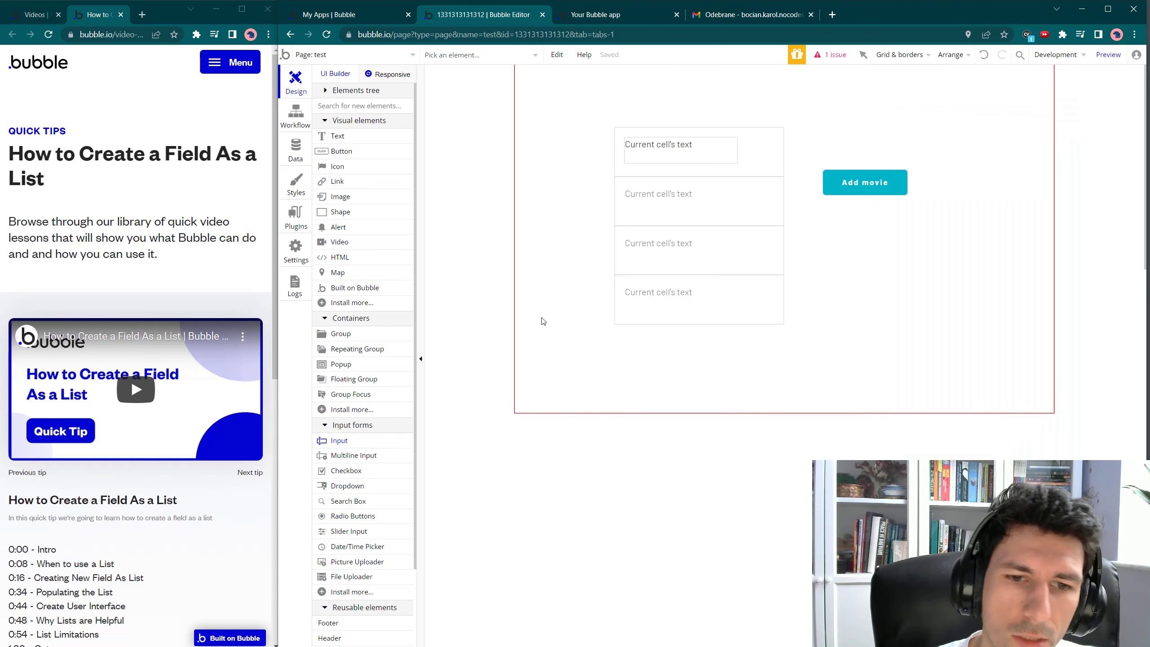
left_click(822, 110)
left_click(996, 161)
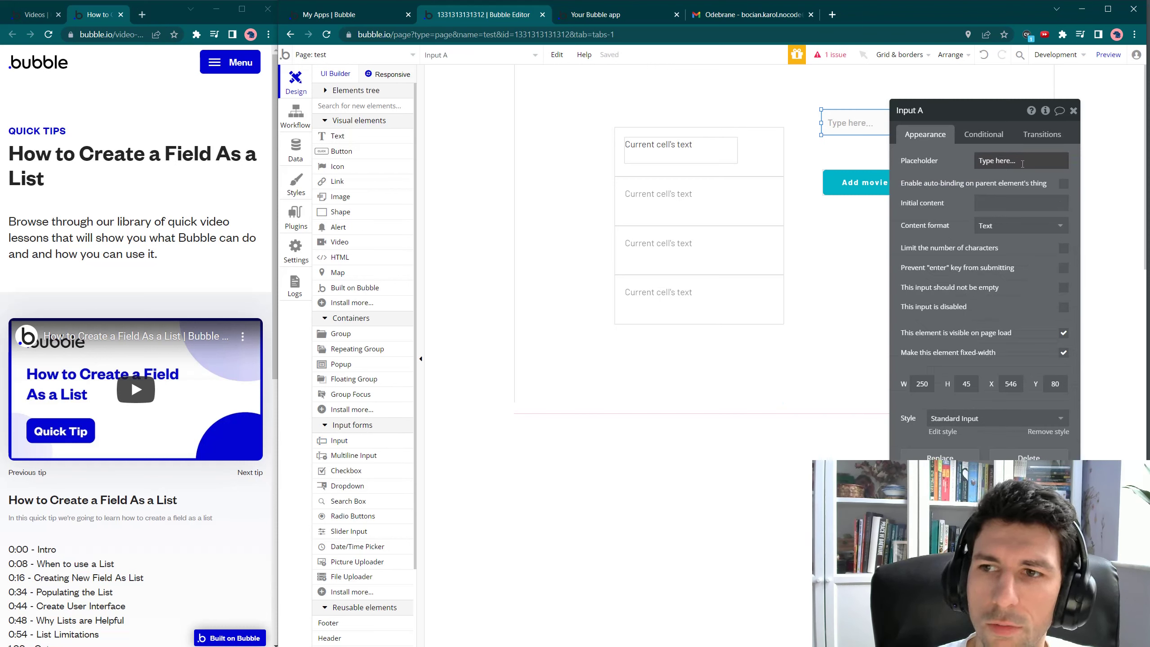
key("ctrl+a")
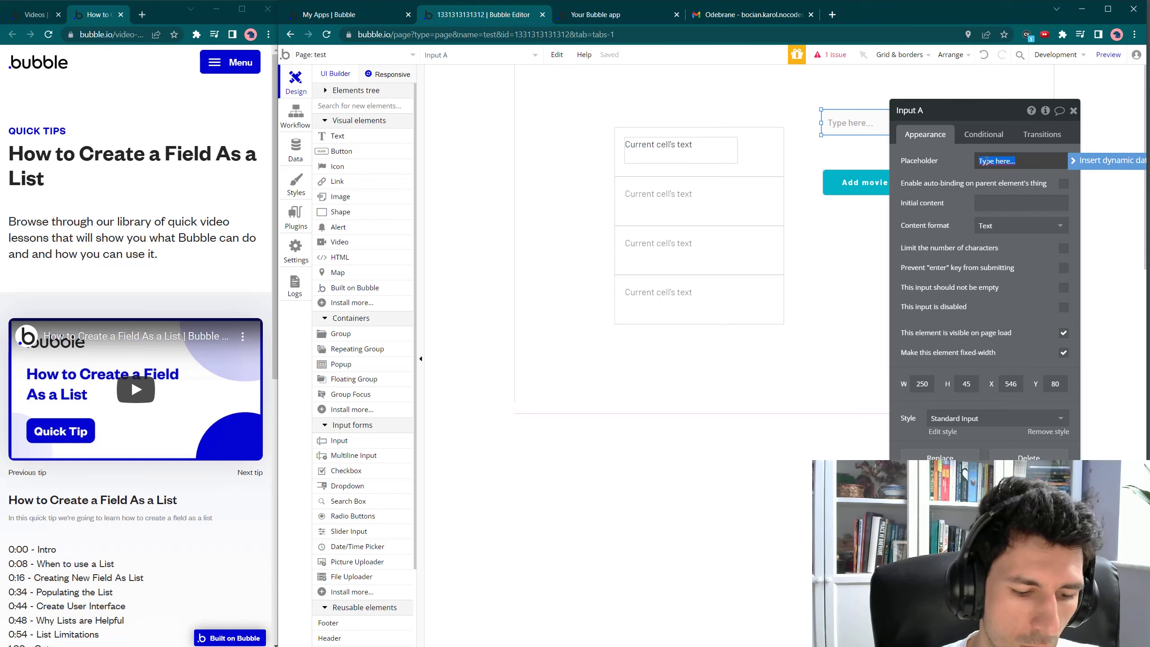
type("movie")
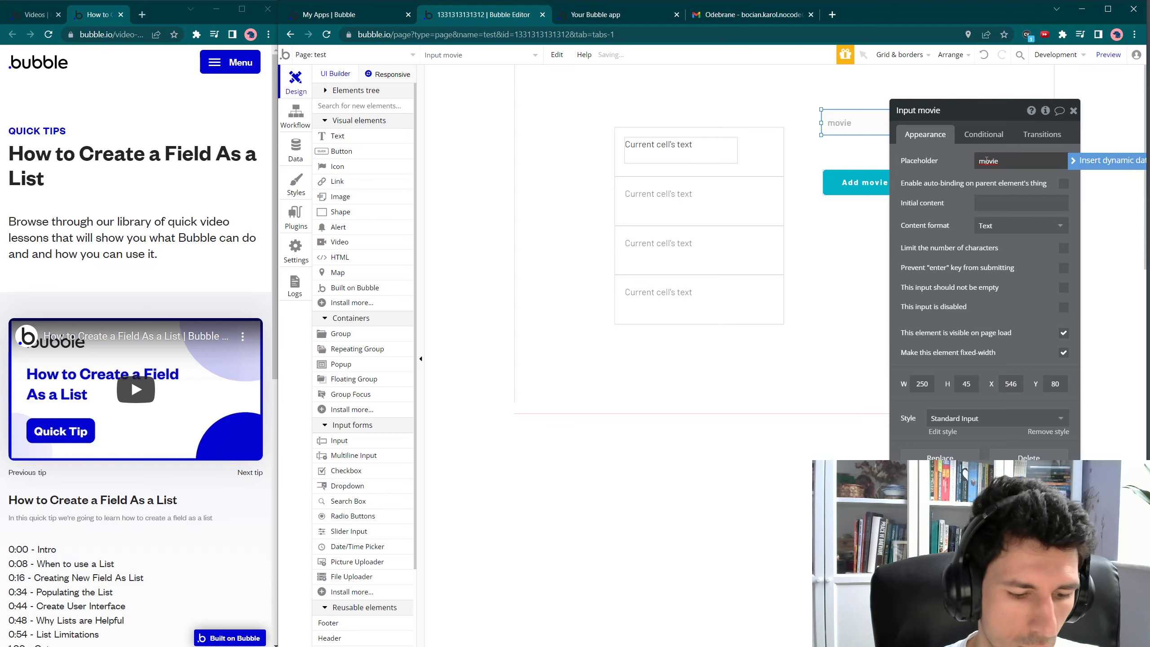
type(" name")
Create a workflow for the Add movie button with a Make changes to thing action targeting Current User.
left_click(858, 183)
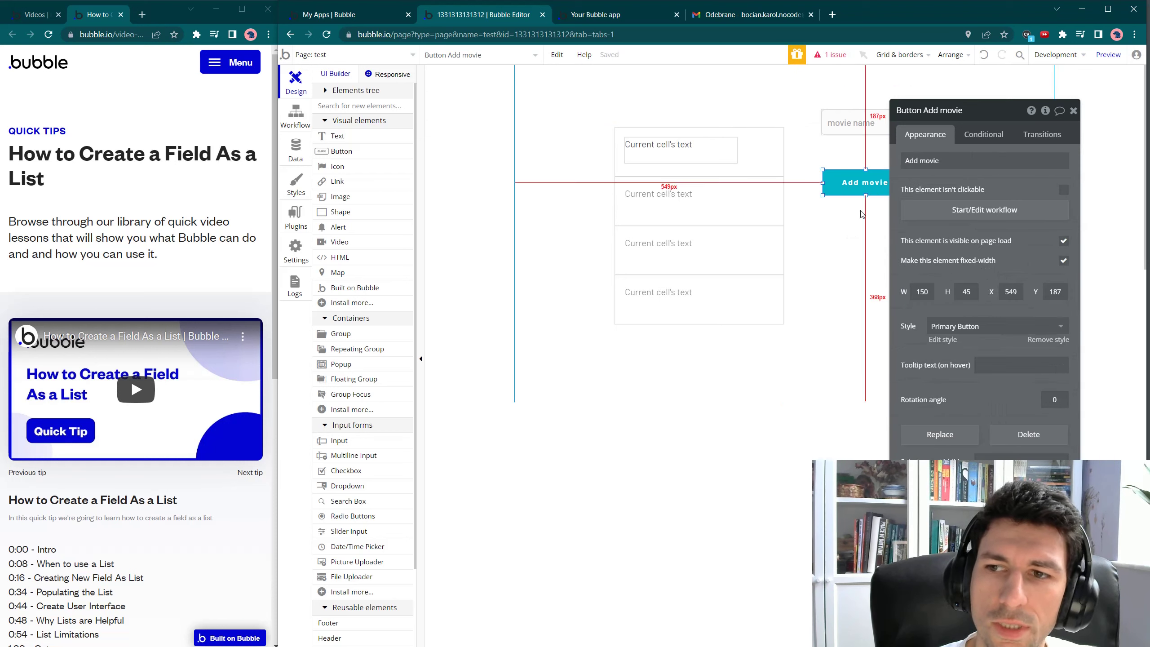
left_click(940, 211)
left_click(376, 195)
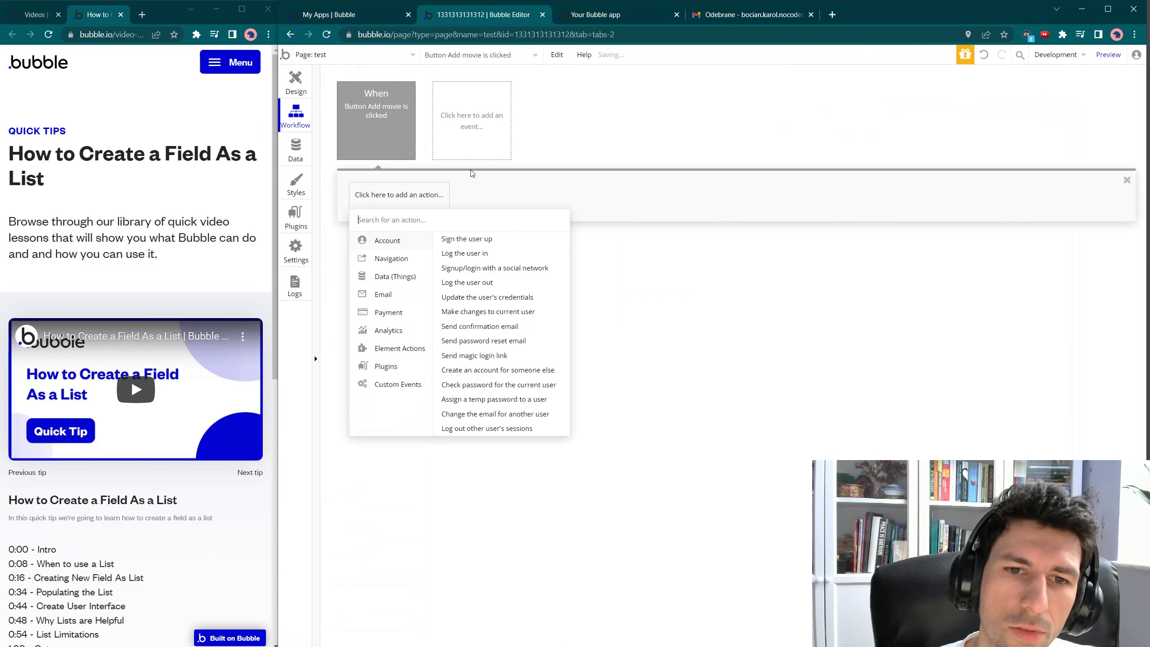
mouse_move(390, 283)
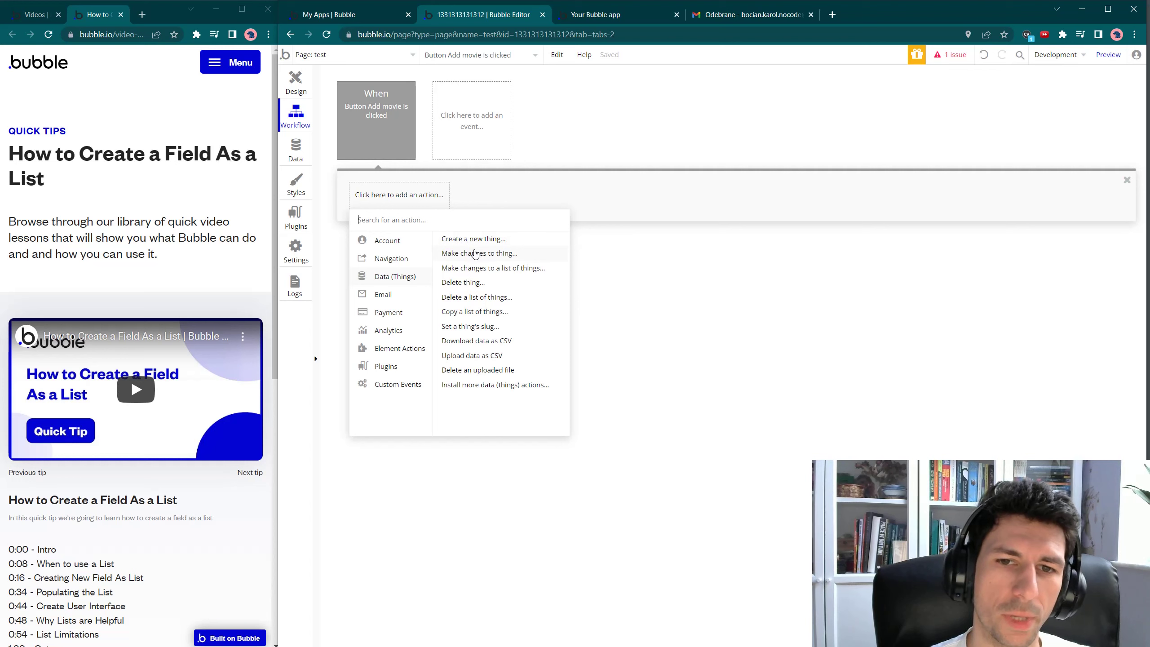
left_click(499, 258)
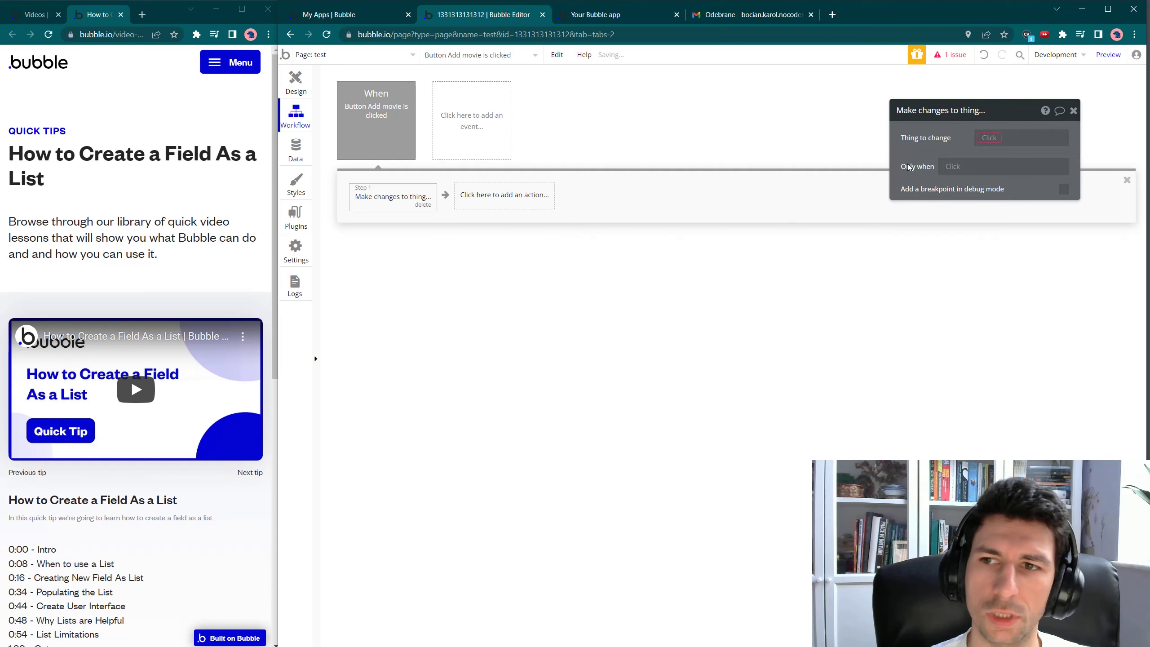
left_click(996, 138)
left_click(1001, 152)
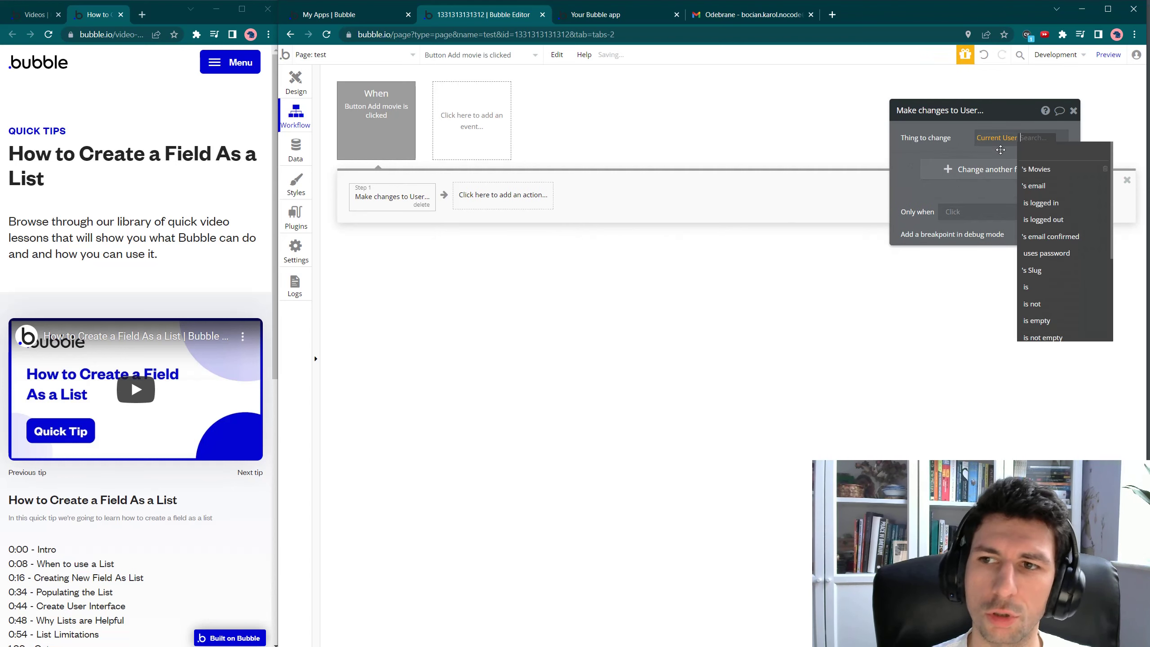
Make the action change the Movies field by adding Input movie name's value.
left_click(946, 172)
left_click(916, 167)
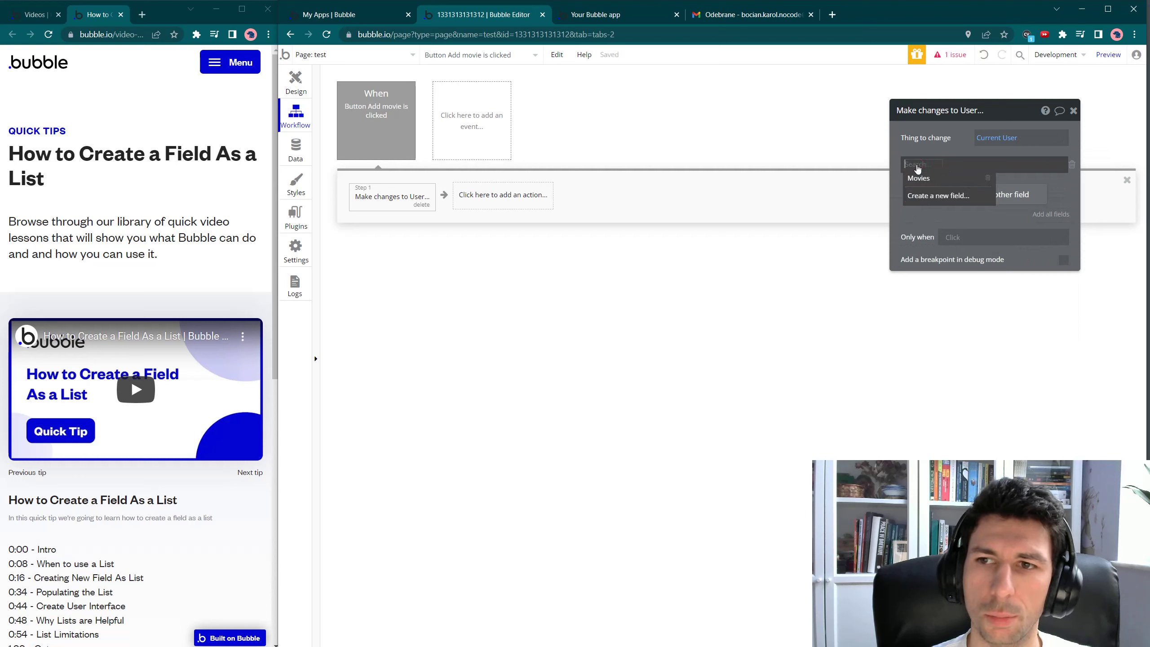
left_click(916, 177)
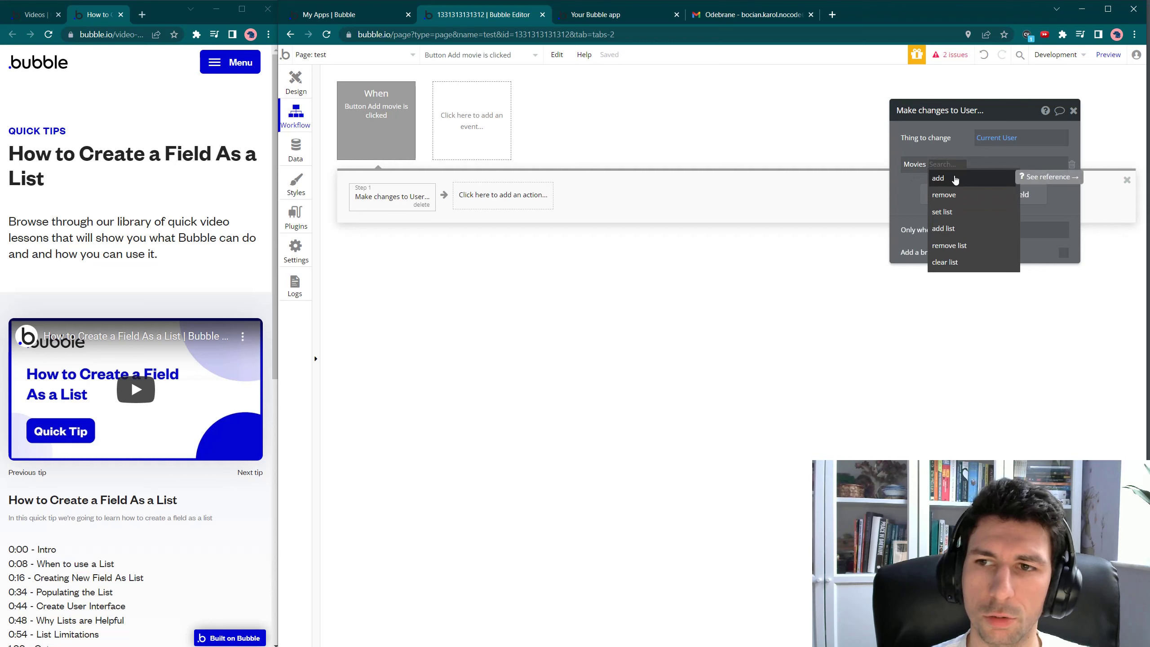
left_click(945, 179)
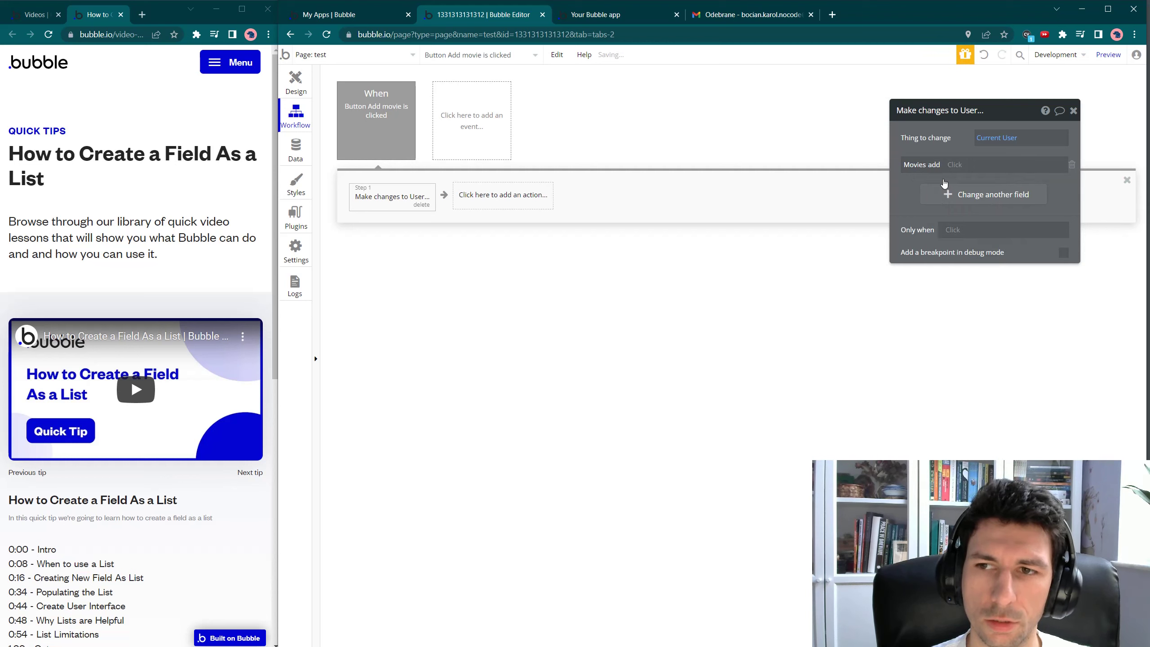
left_click(954, 168)
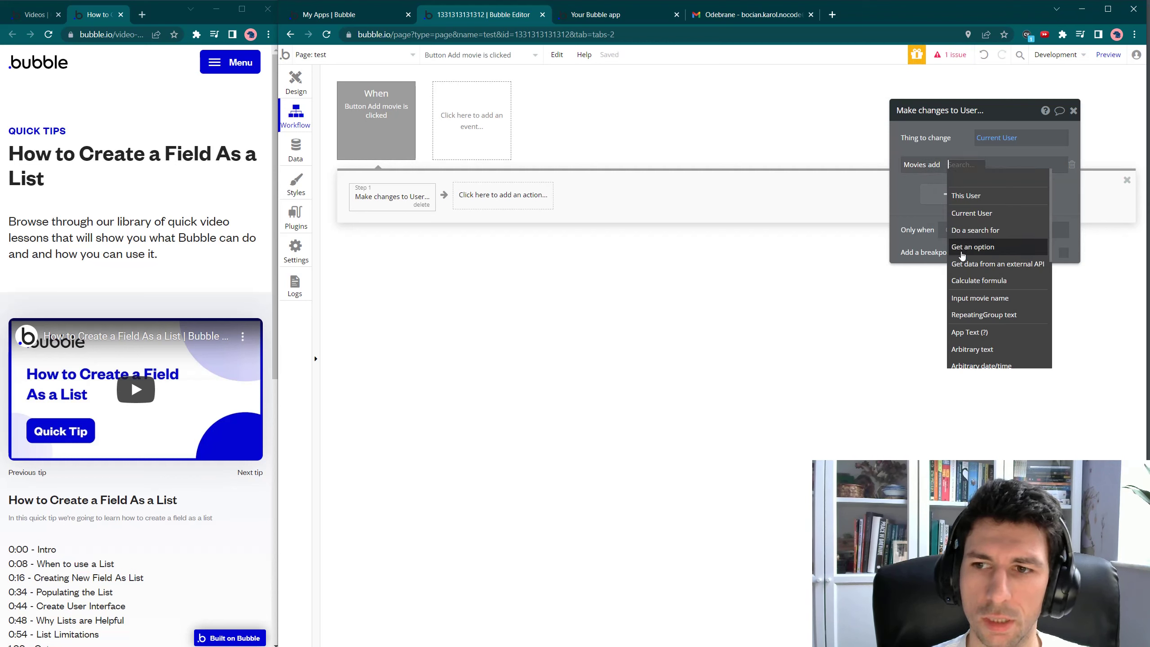
left_click(989, 299)
left_click(1020, 200)
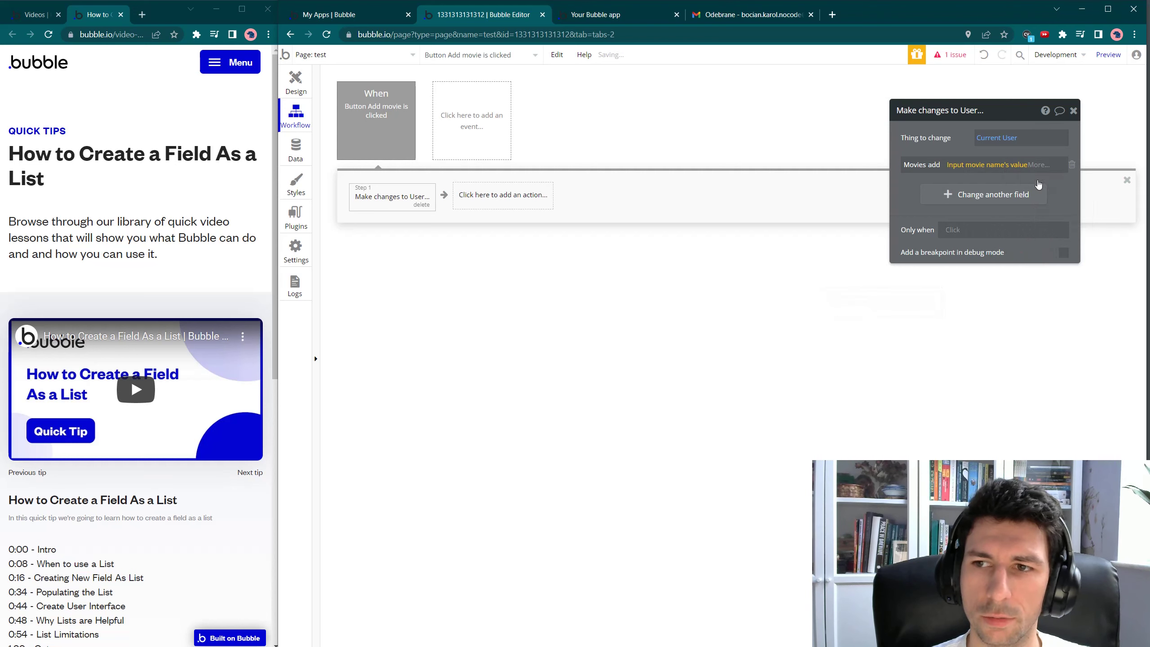
Preview the page and add a movie named "dasdas" through the input.
left_click(1109, 54)
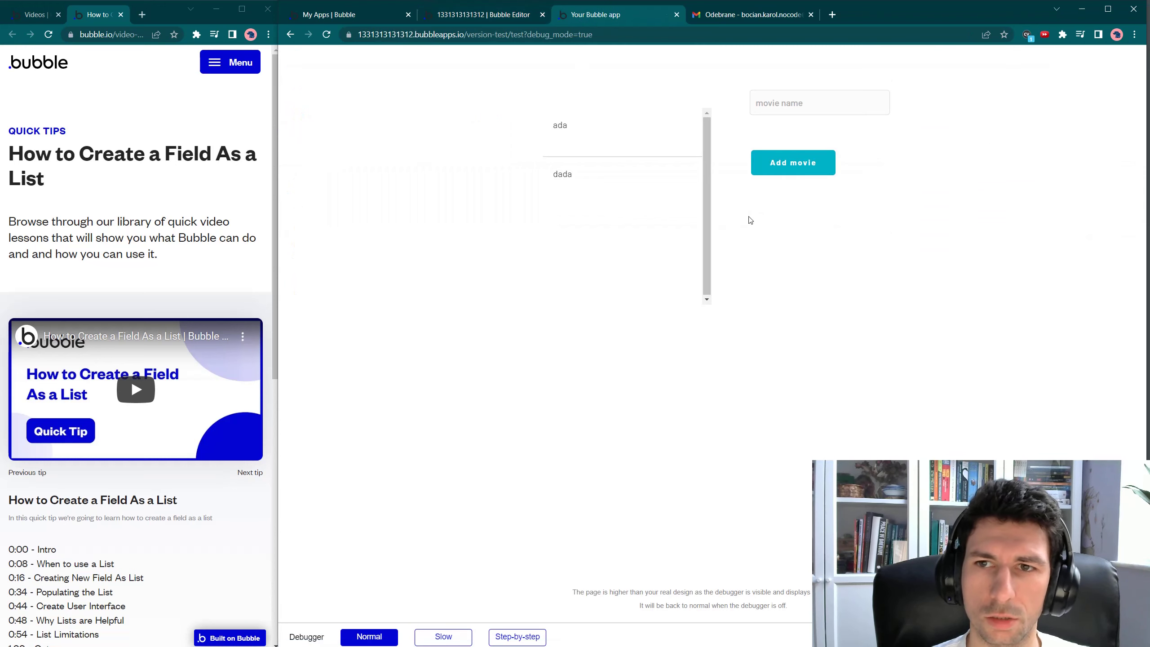
left_click(775, 110)
type("dasdas")
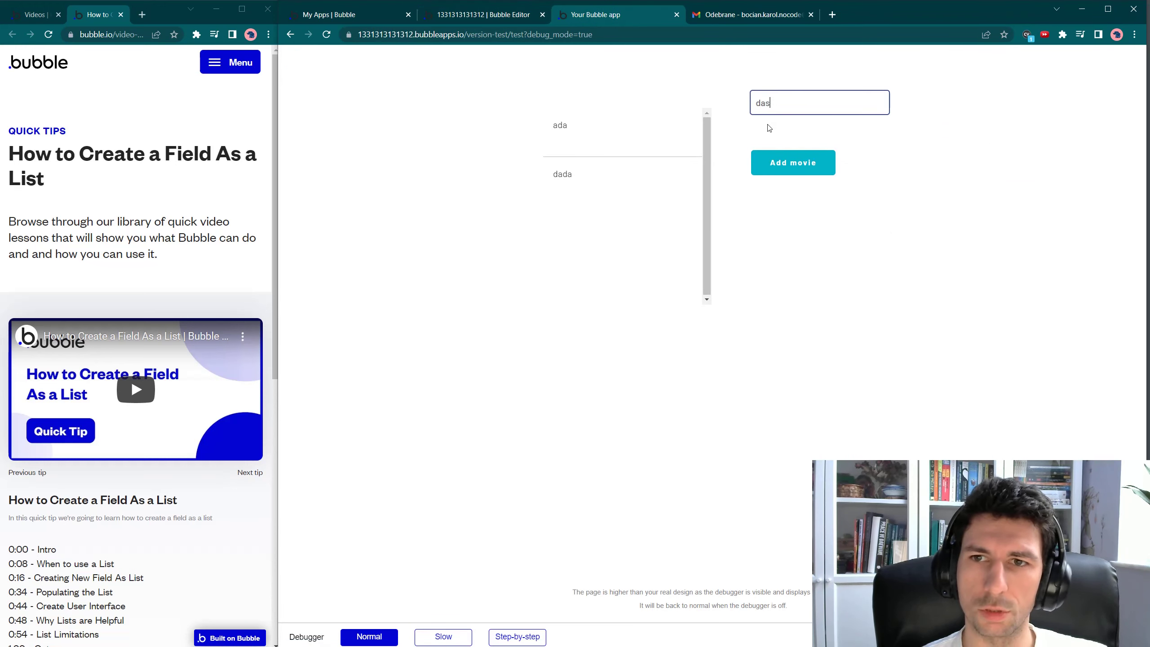
left_click(777, 163)
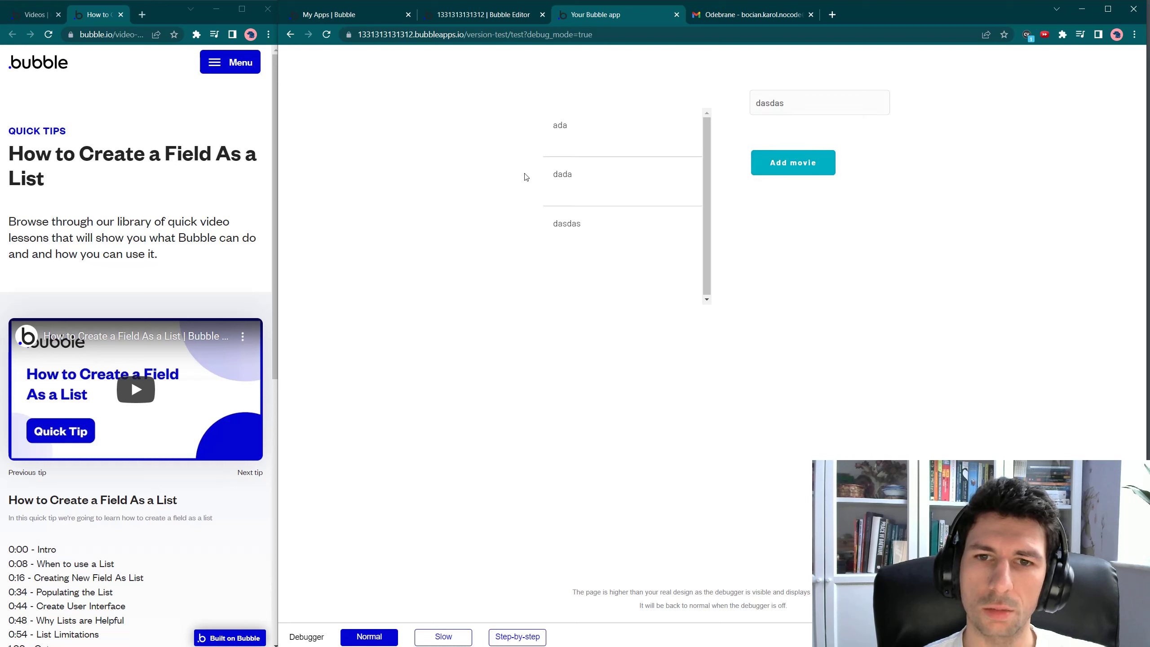
Replace the movie name with "Nowy film" and add it to the list.
key("shift+Tab")
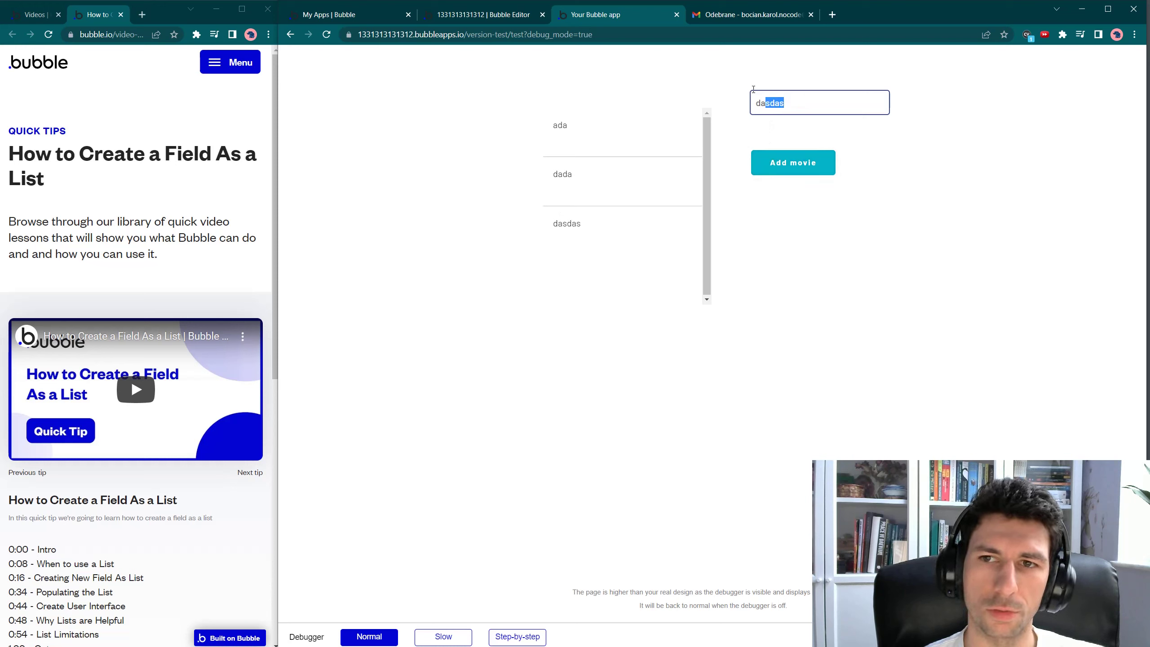
type("Nowy")
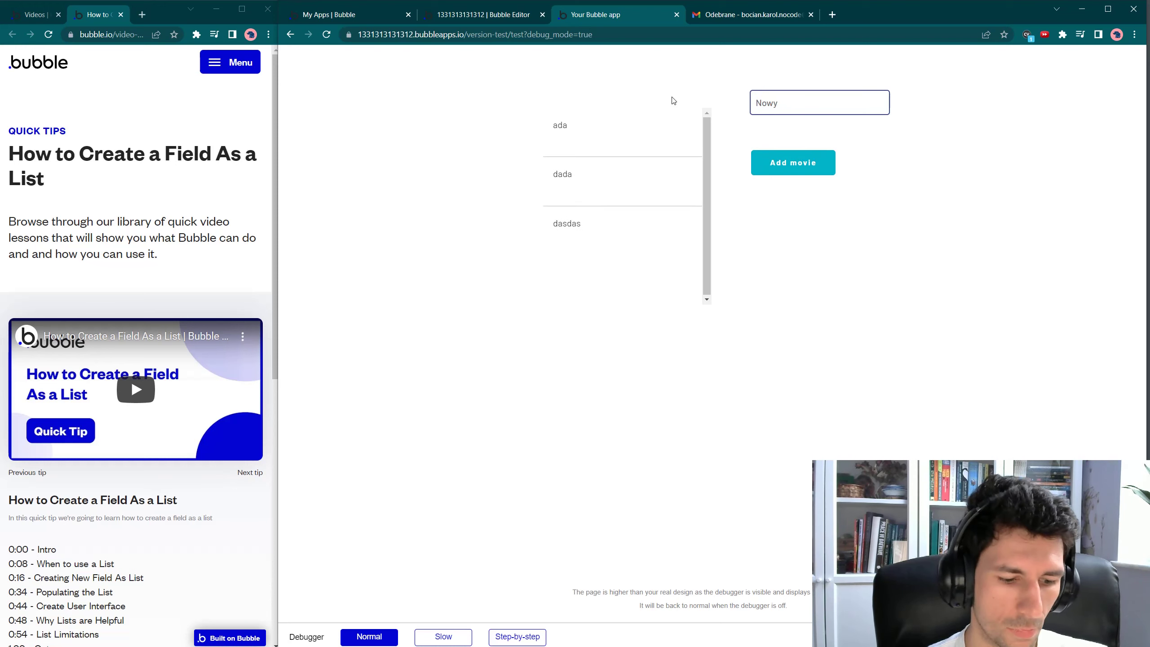
type(" film")
left_click(757, 162)
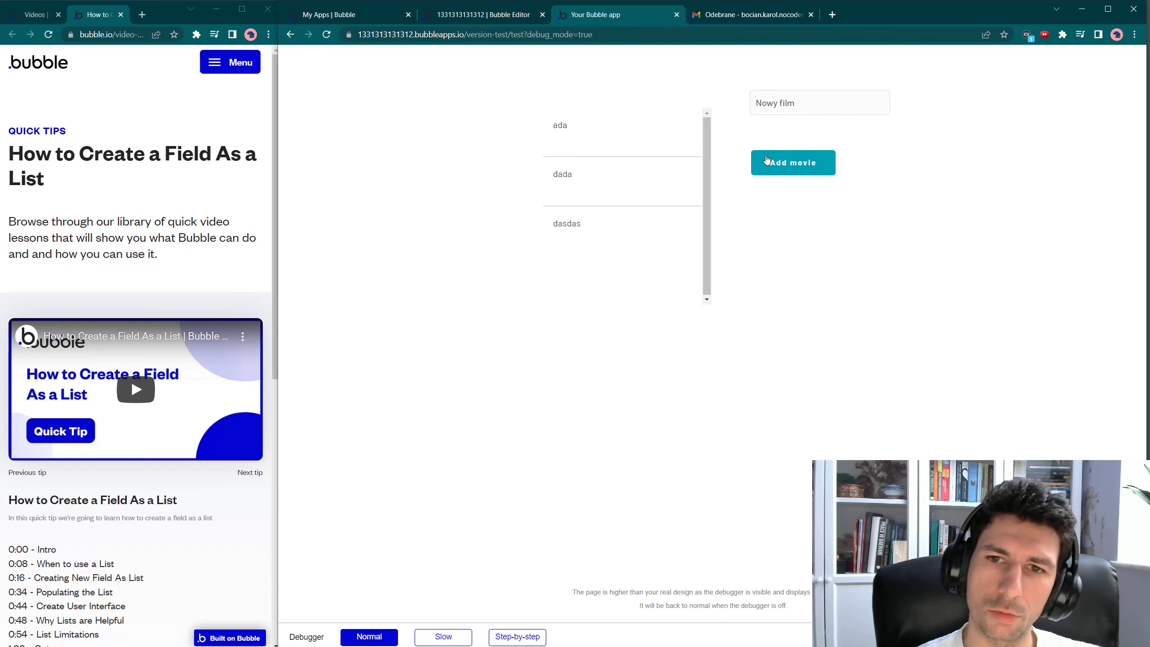